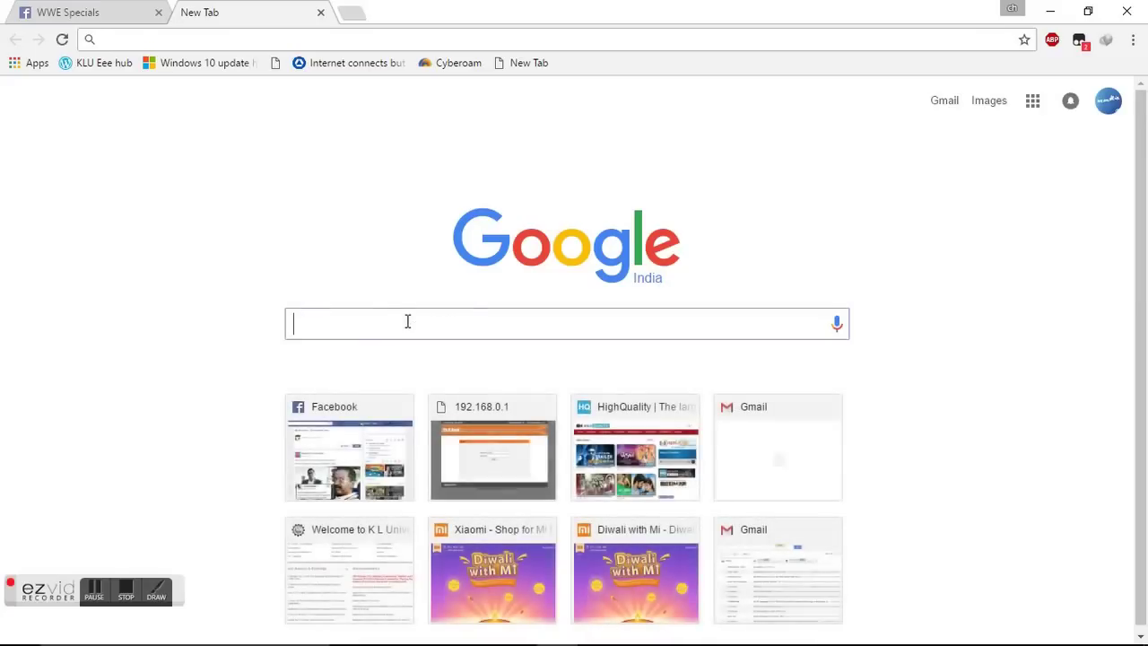
# Search Google for 'obs', open obsproject.com and request the Windows 7+ installer download.
pyautogui.press('Return')
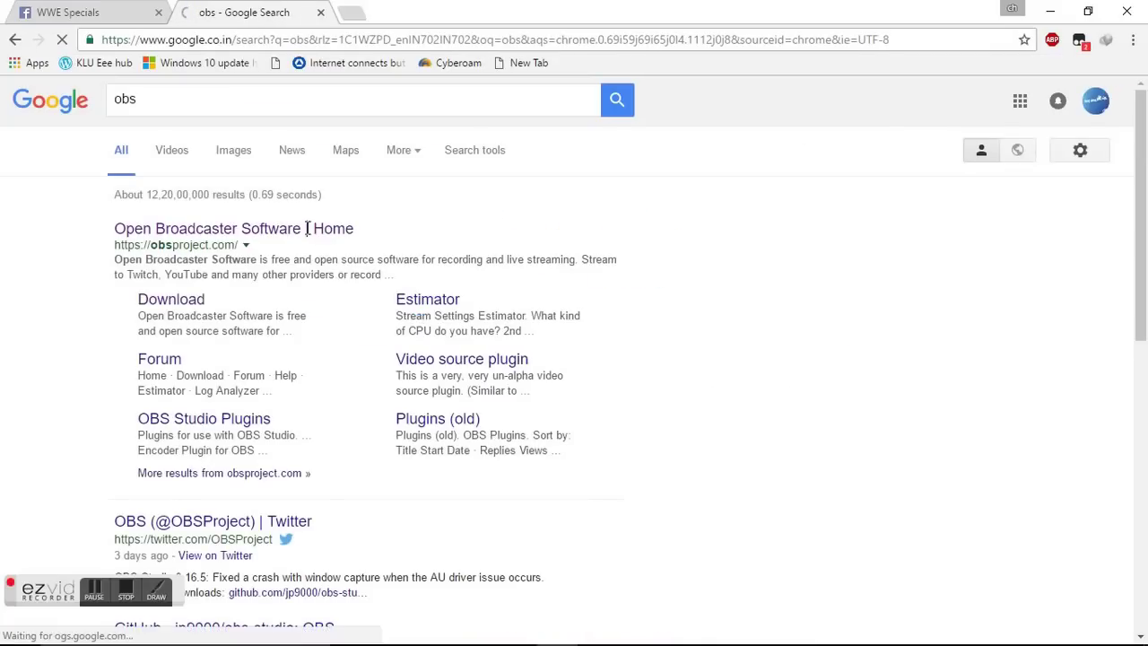
pyautogui.click(265, 228)
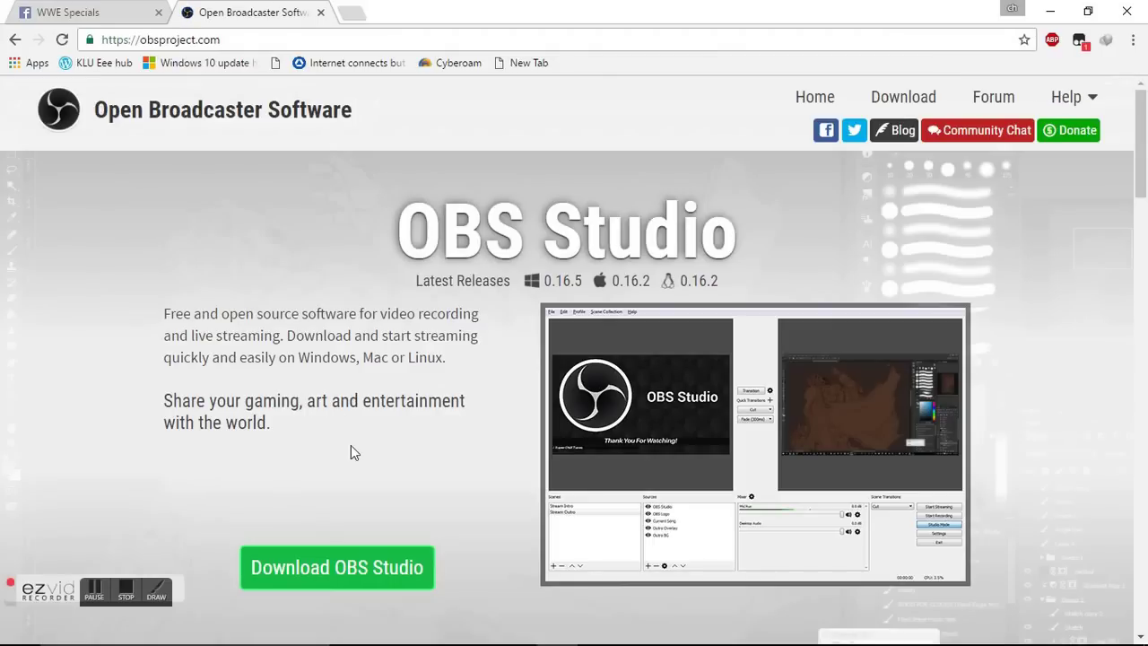
pyautogui.click(374, 565)
pyautogui.moveTo(1142, 179); pyautogui.dragTo(1144, 247)
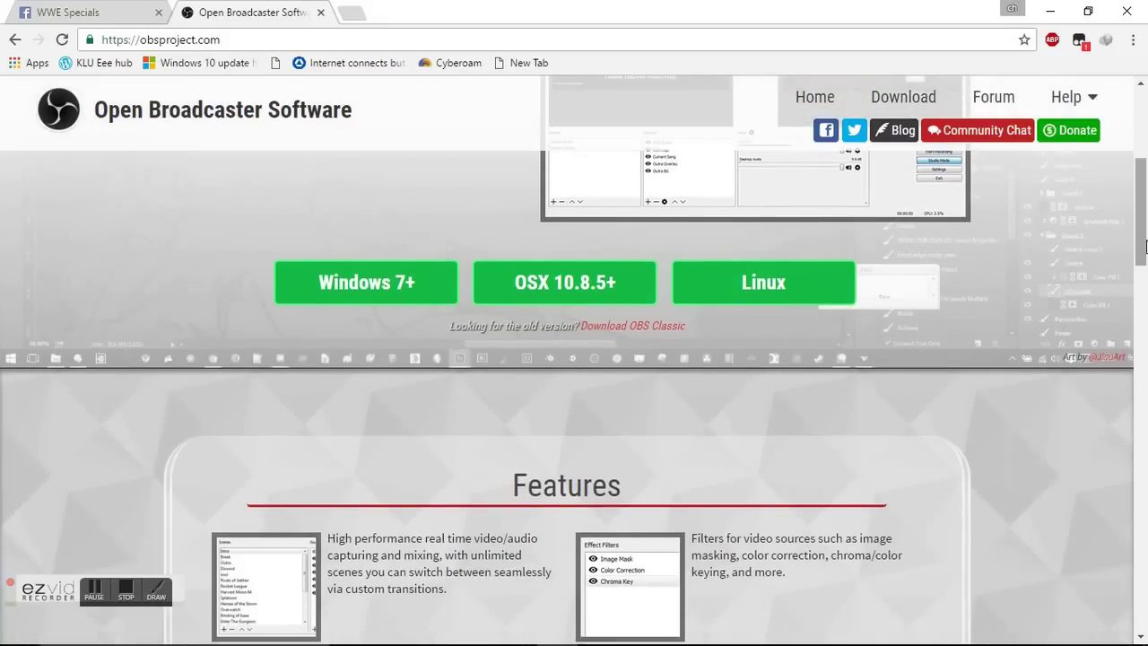
pyautogui.click(400, 281)
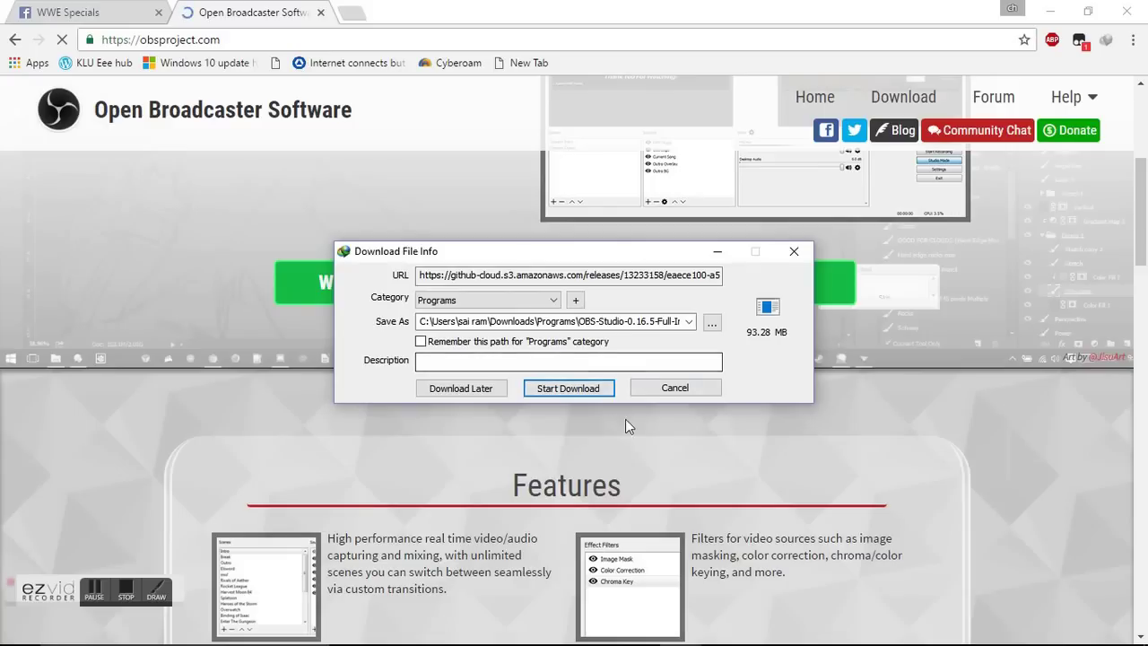
pyautogui.click(794, 252)
# Hide Chrome, dismiss the cancelled-download notice and launch Internet Download Manager.
pyautogui.click(1055, 7)
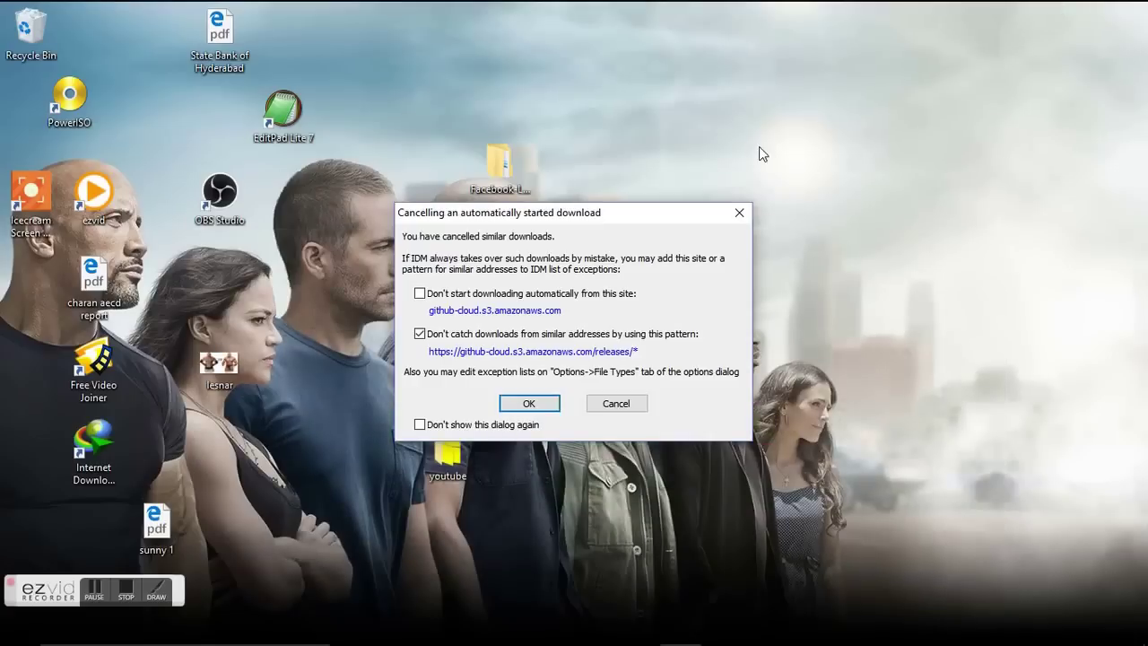
pyautogui.click(739, 213)
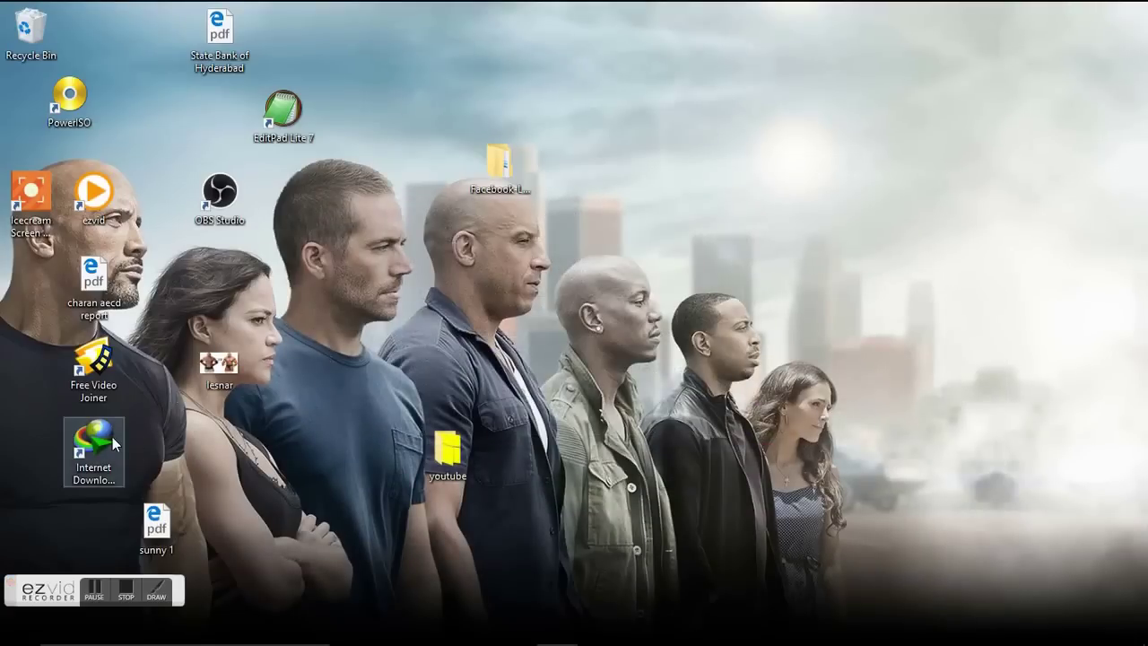
pyautogui.doubleClick(110, 438)
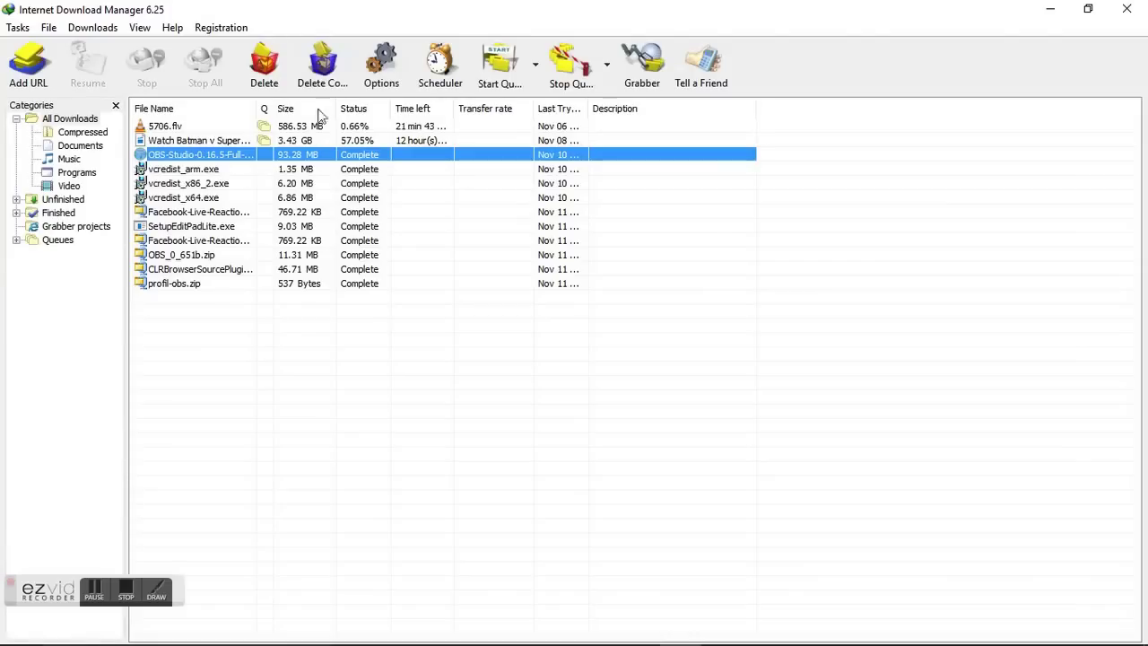
# Open the OBS-Studio installer's Programs folder from IDM, then close it and minimize IDM.
pyautogui.rightClick(318, 160)
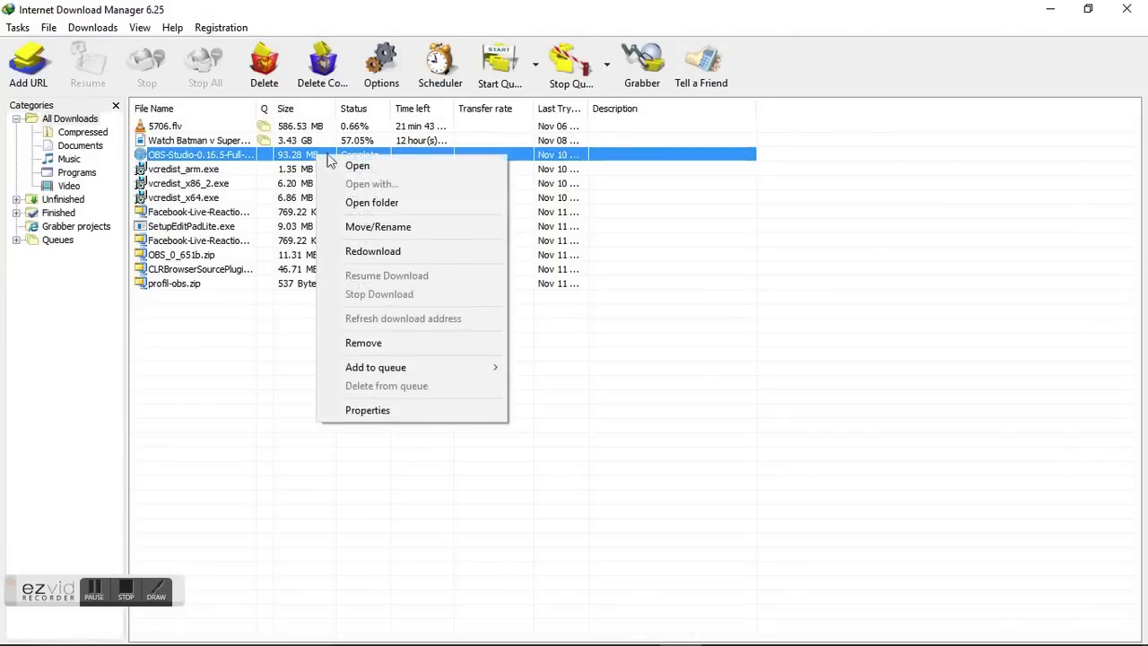
pyautogui.click(408, 200)
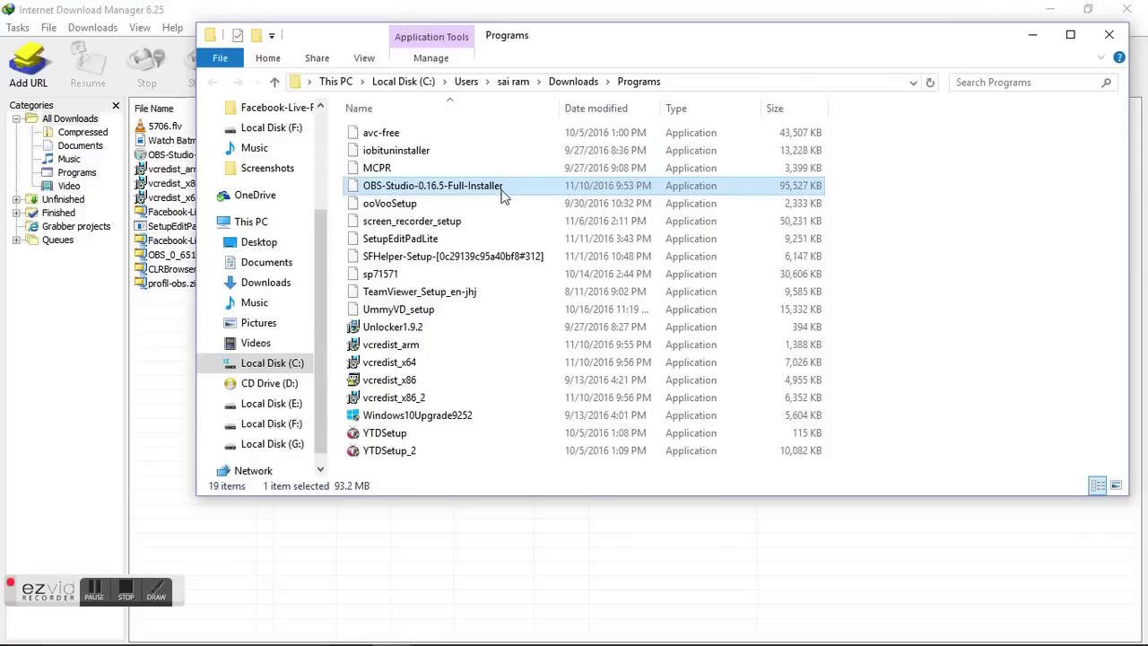
pyautogui.rightClick(498, 188)
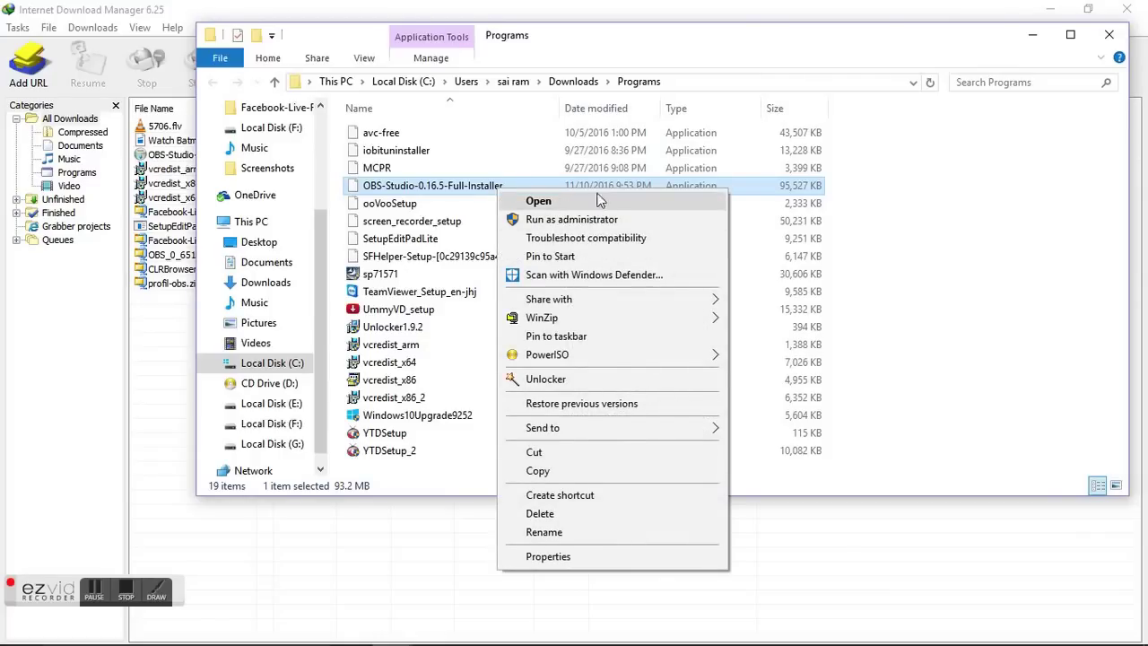
pyautogui.click(920, 214)
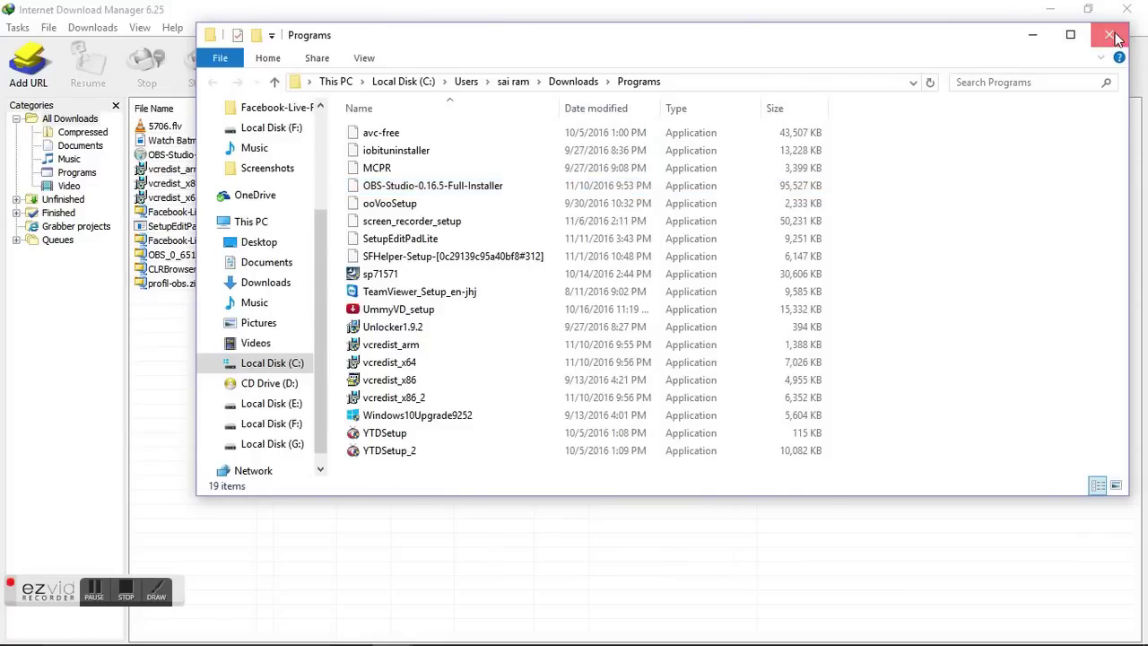
pyautogui.click(1109, 34)
pyautogui.click(1054, 8)
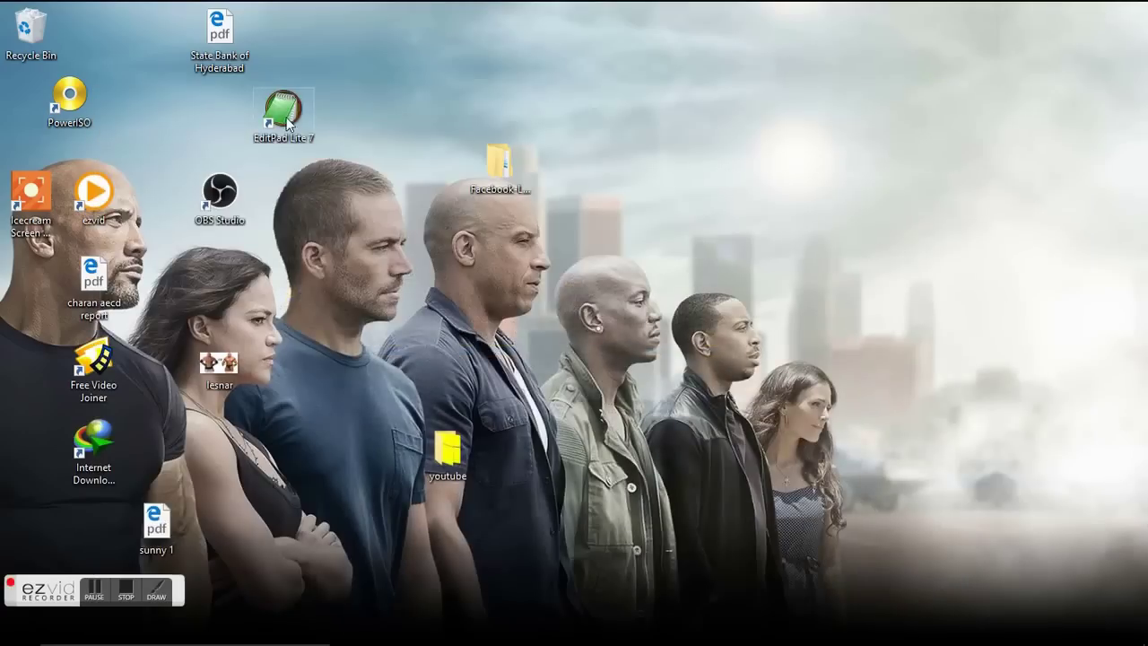
# Launch OBS Studio 0.16.5 from the desktop shortcut and open its Settings.
pyautogui.click(223, 203)
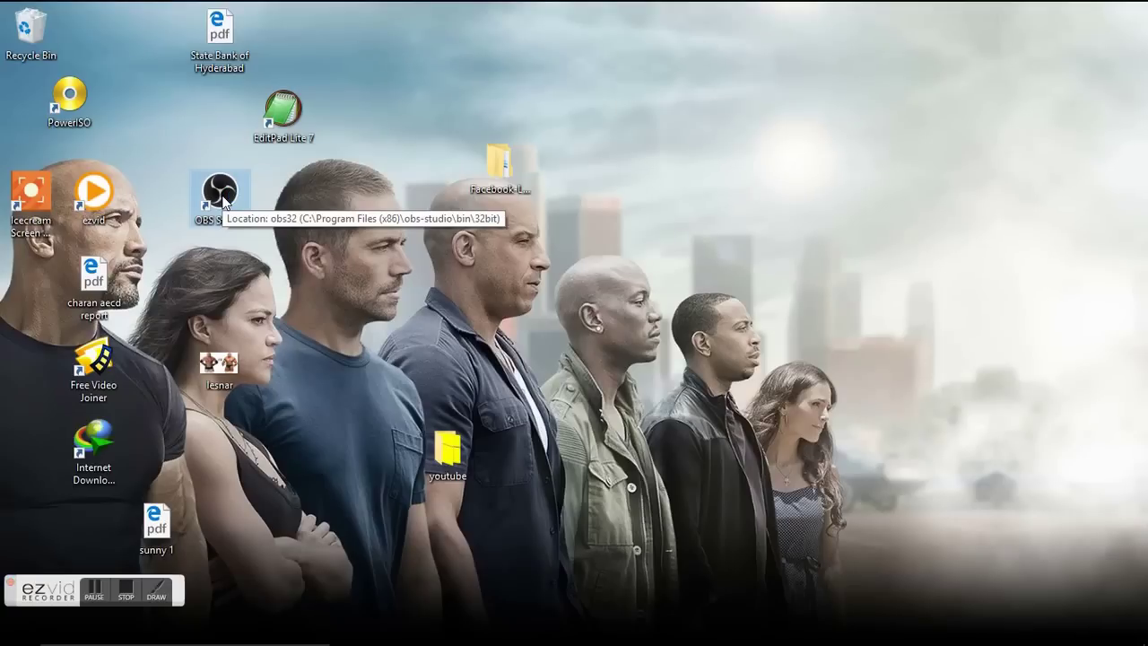
pyautogui.doubleClick(223, 203)
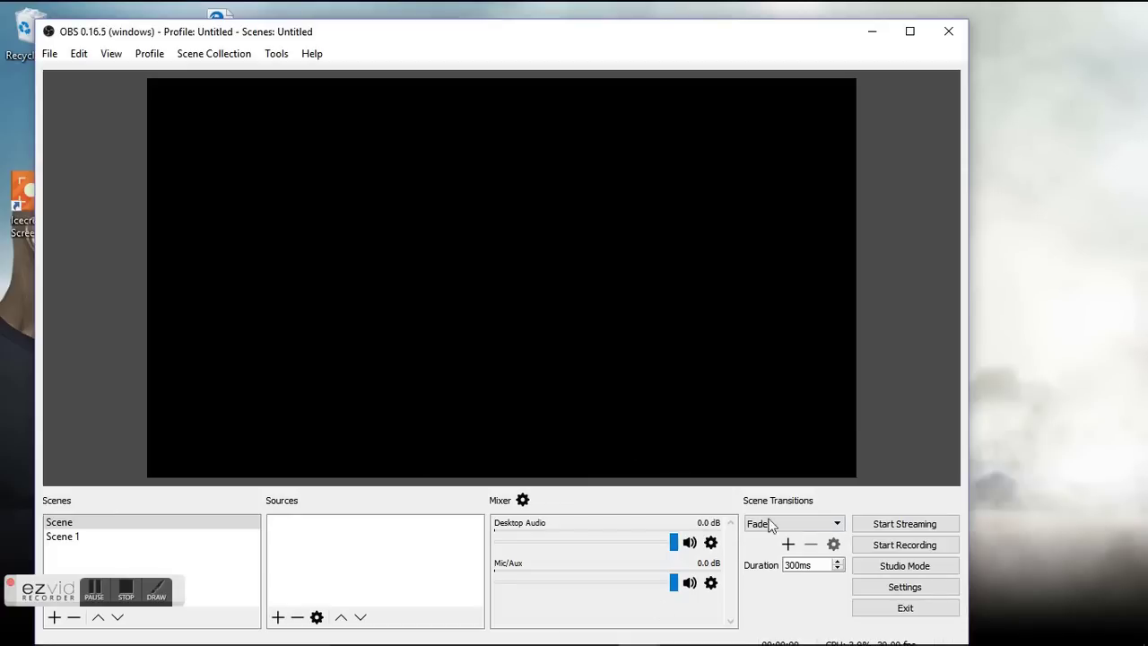
pyautogui.click(912, 589)
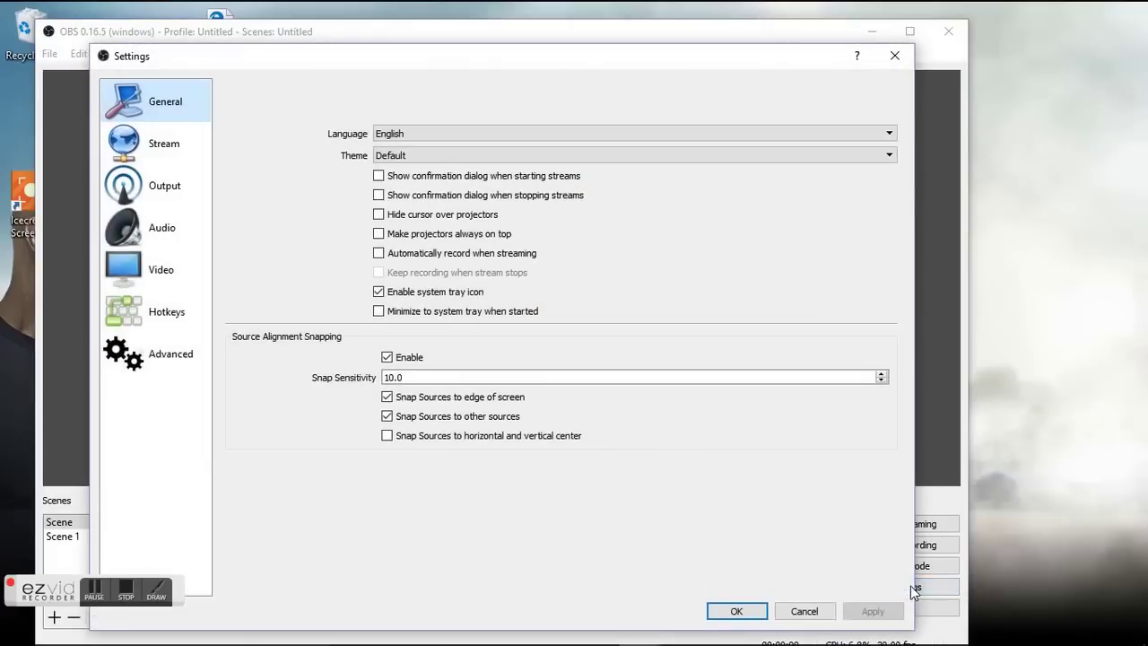
# Keep the stream type set to Custom Streaming Server.
pyautogui.click(175, 160)
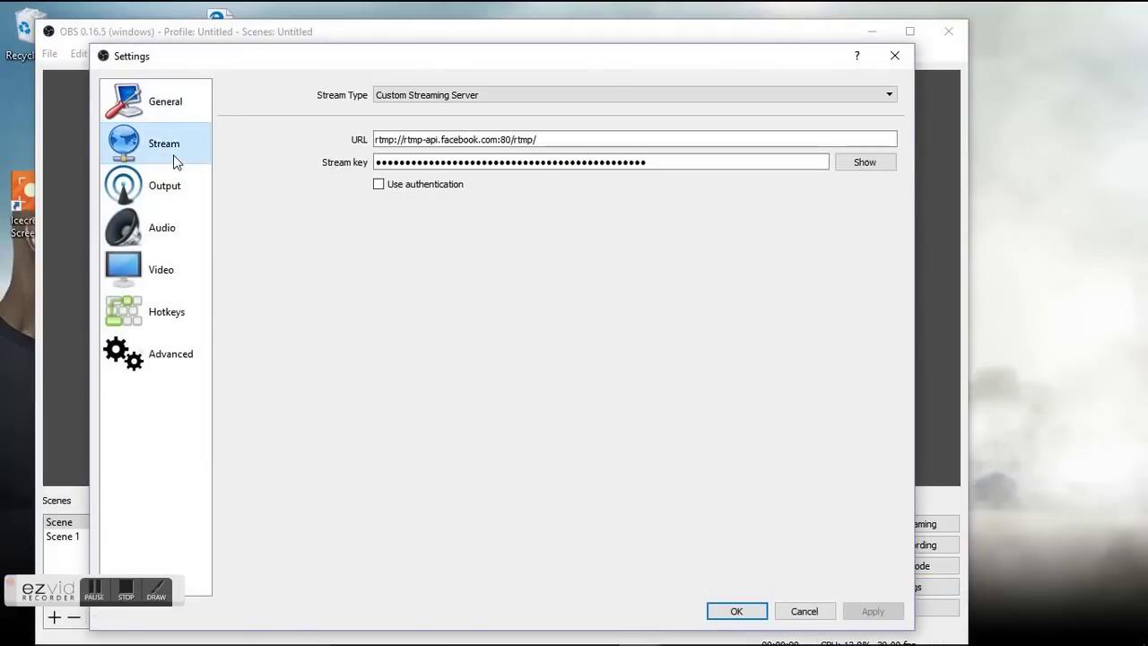
pyautogui.click(603, 98)
pyautogui.click(575, 117)
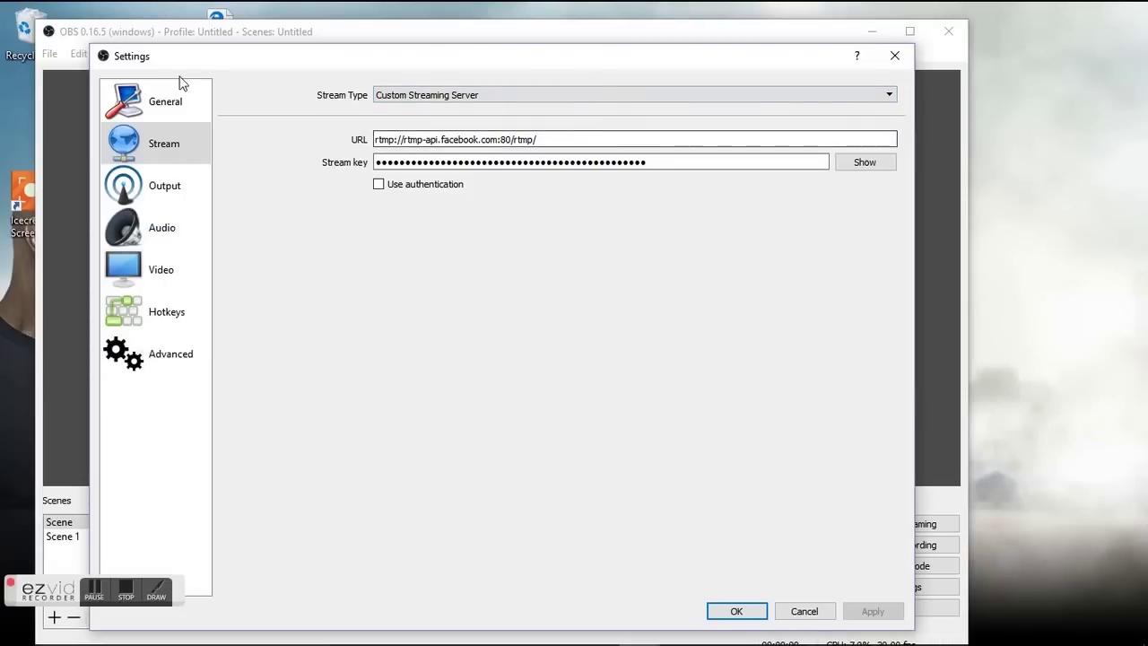
# Keep Advanced output mode with the QuickSync H.264 encoder and save the settings.
pyautogui.click(175, 187)
pyautogui.click(445, 94)
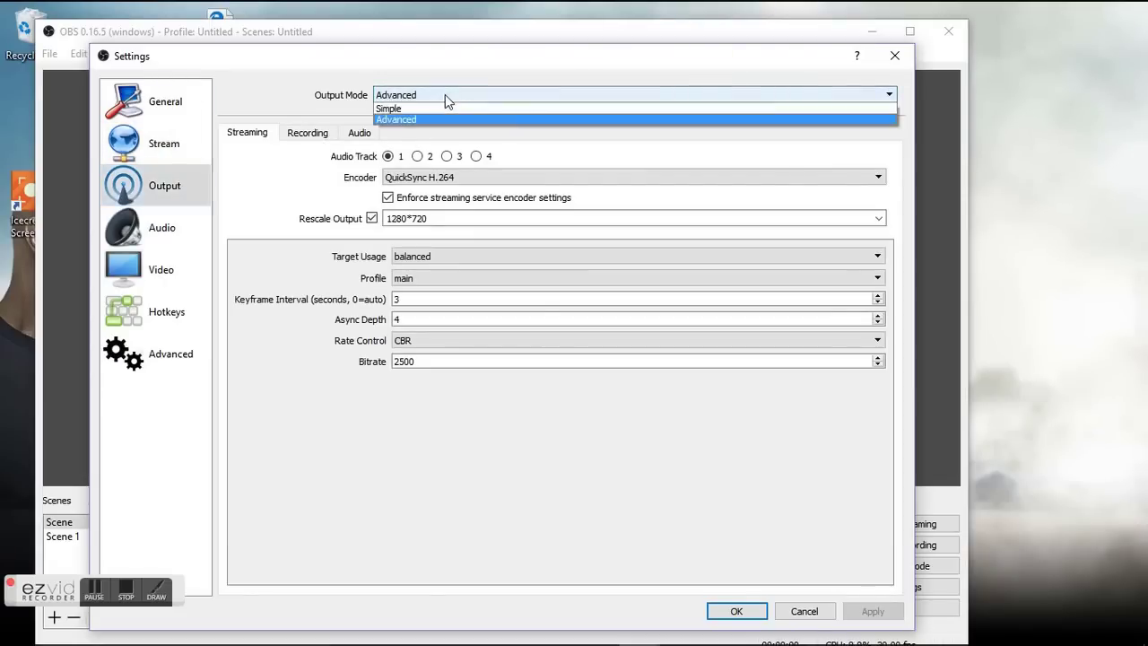
pyautogui.click(433, 219)
pyautogui.click(454, 177)
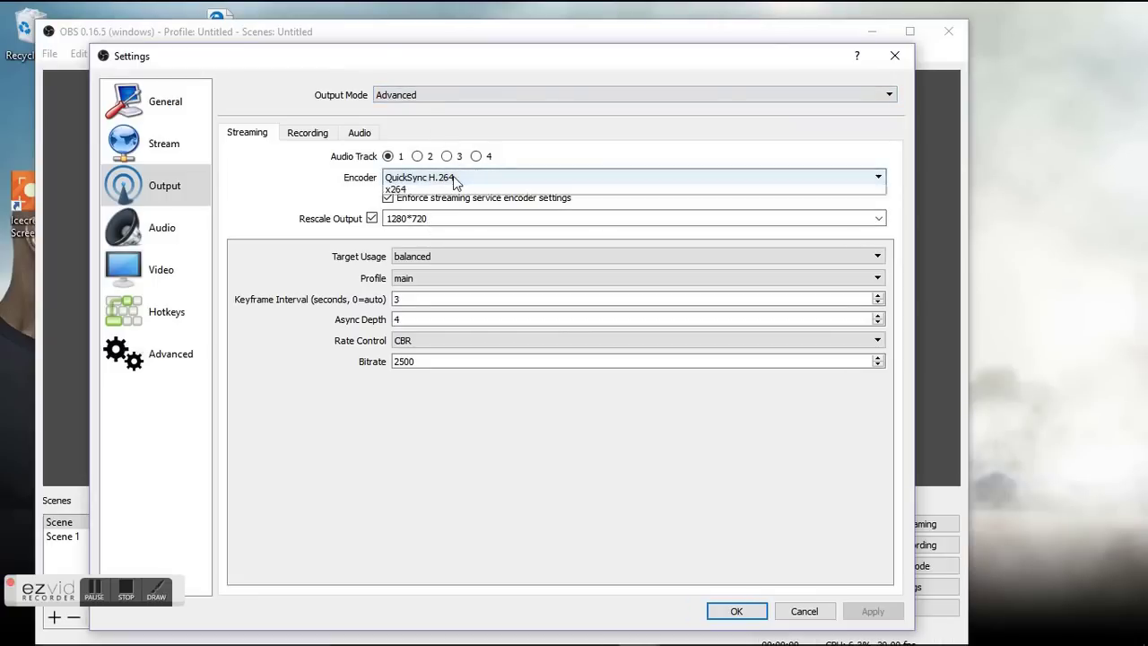
pyautogui.click(528, 447)
pyautogui.click(737, 611)
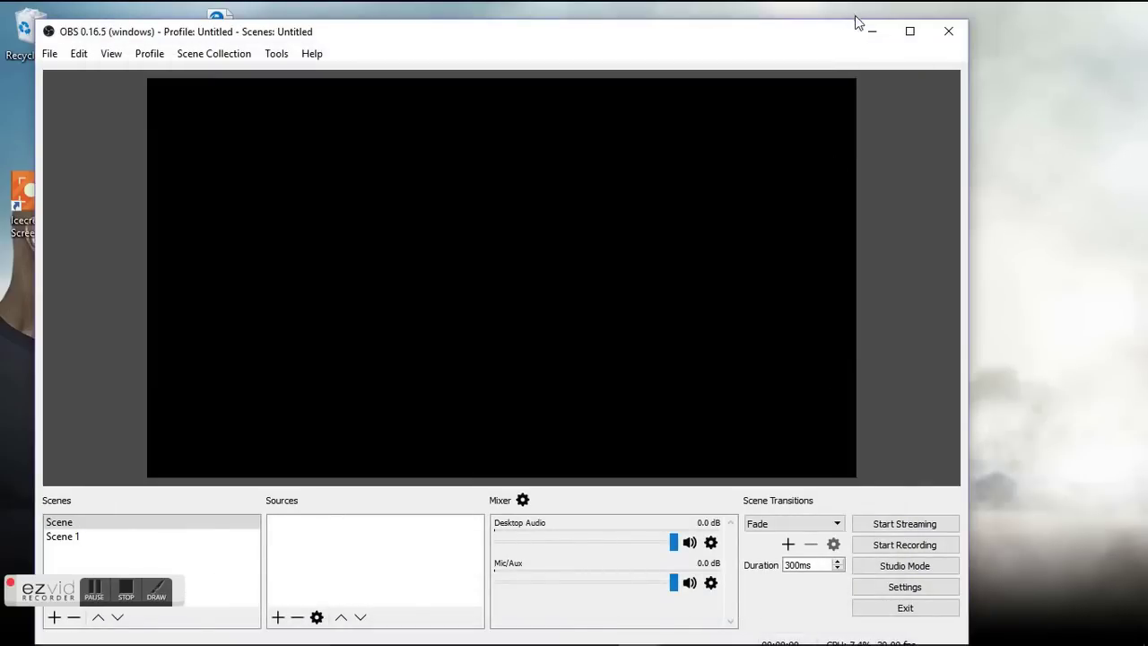
# Remove the existing Scene 1 from the scene list.
pyautogui.click(167, 541)
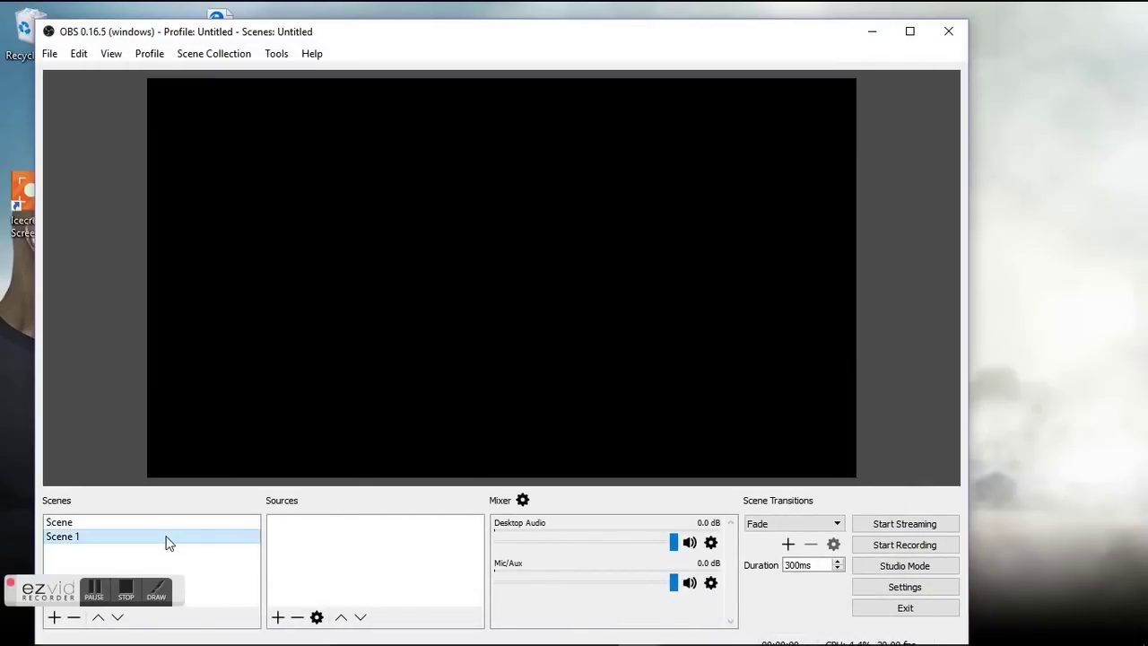
pyautogui.rightClick(167, 541)
pyautogui.click(232, 448)
pyautogui.click(515, 369)
# Add a new empty scene named Scene 1.
pyautogui.rightClick(128, 553)
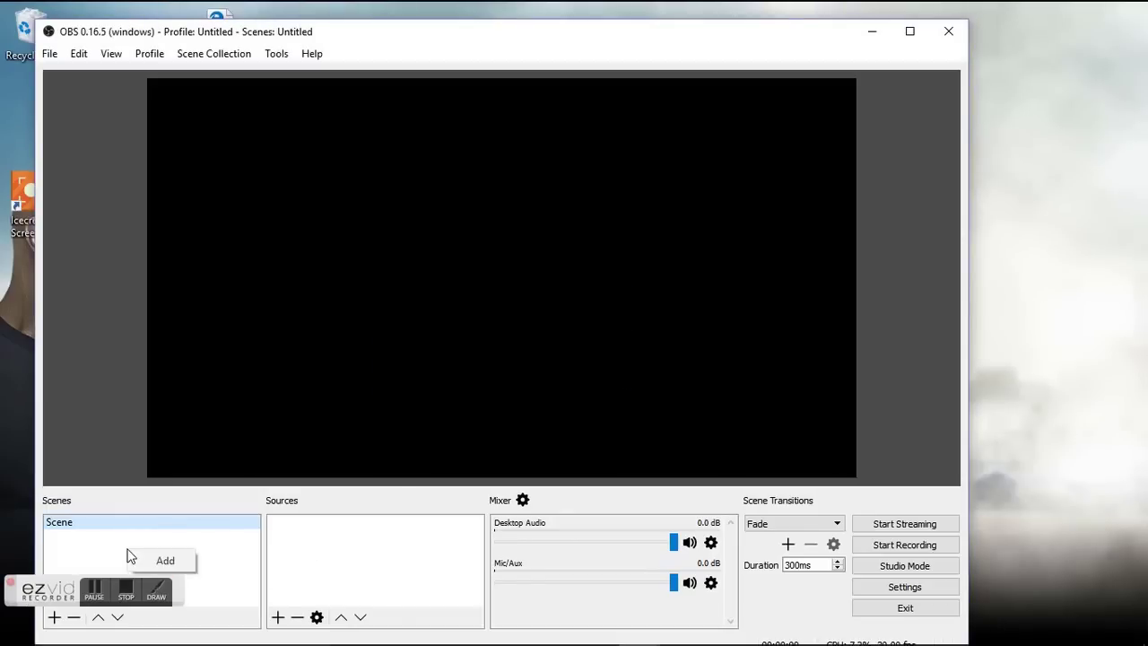
pyautogui.click(146, 560)
pyautogui.click(487, 375)
pyautogui.click(278, 617)
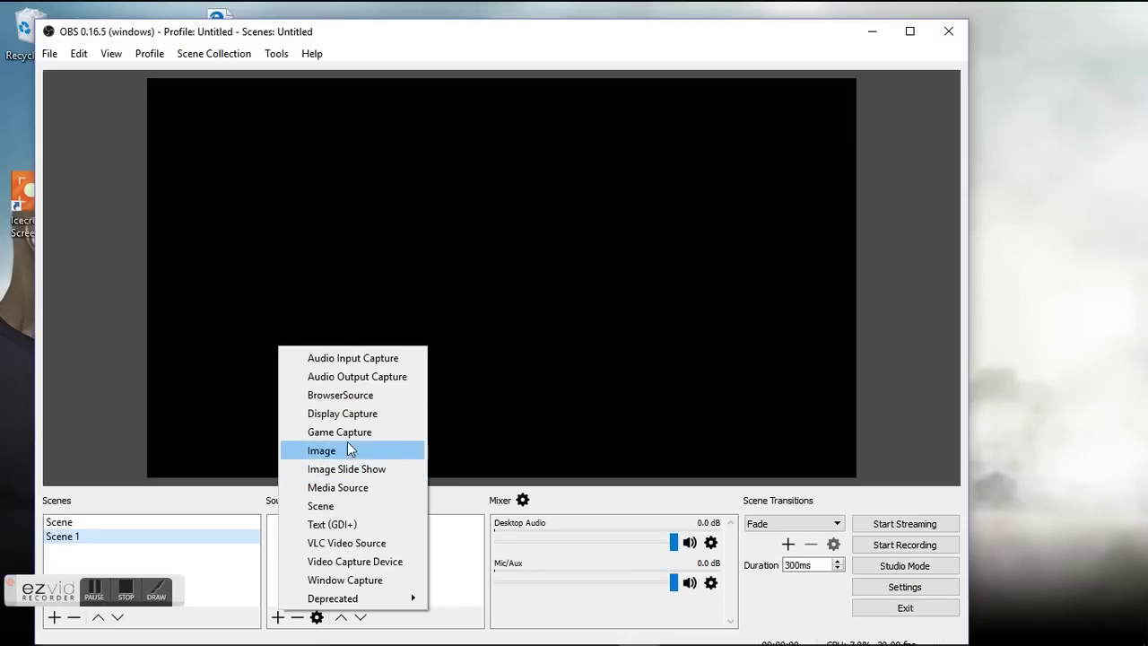
# Add an Image source named Image to Scene 1, loading lesnar.jpg from the Desktop.
pyautogui.click(321, 450)
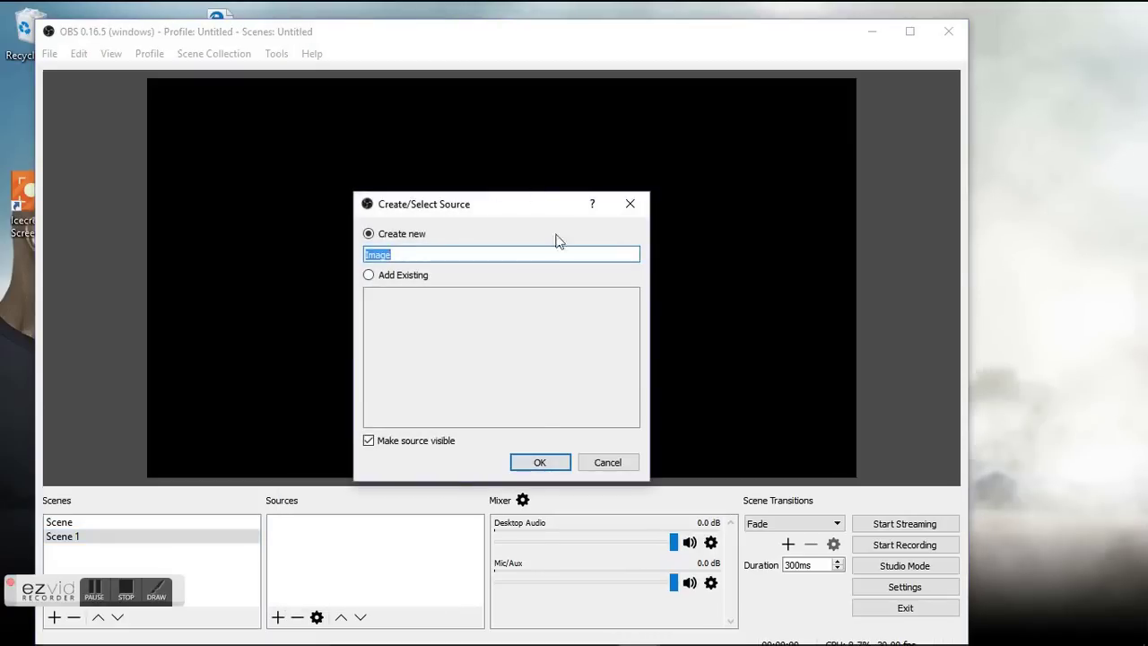
pyautogui.click(539, 463)
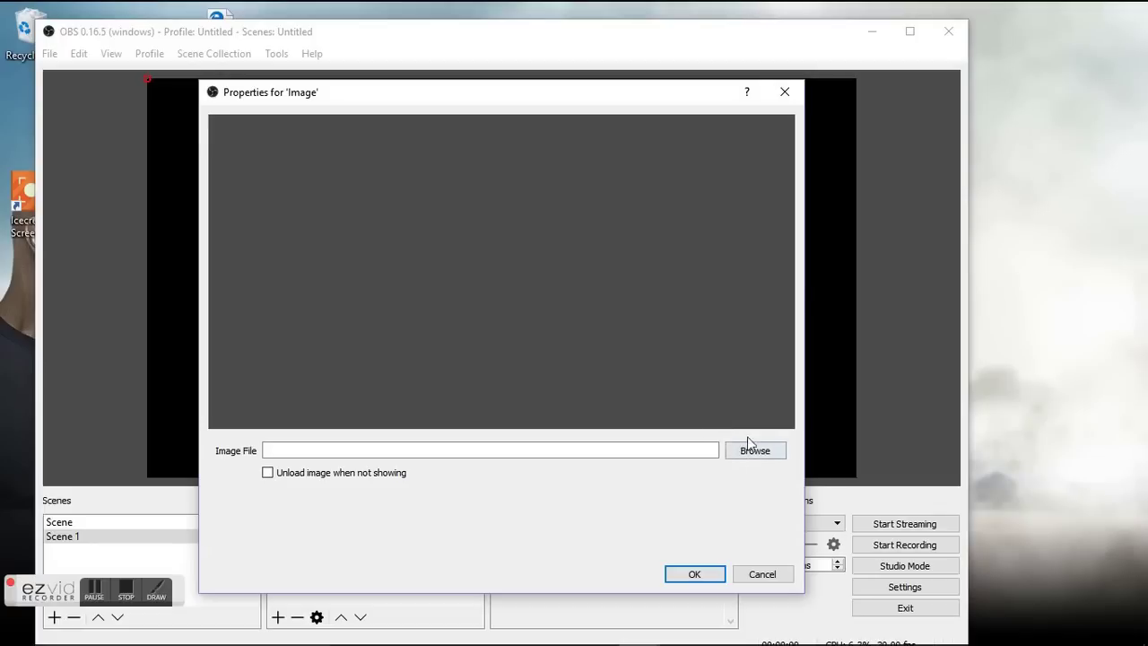
pyautogui.click(735, 455)
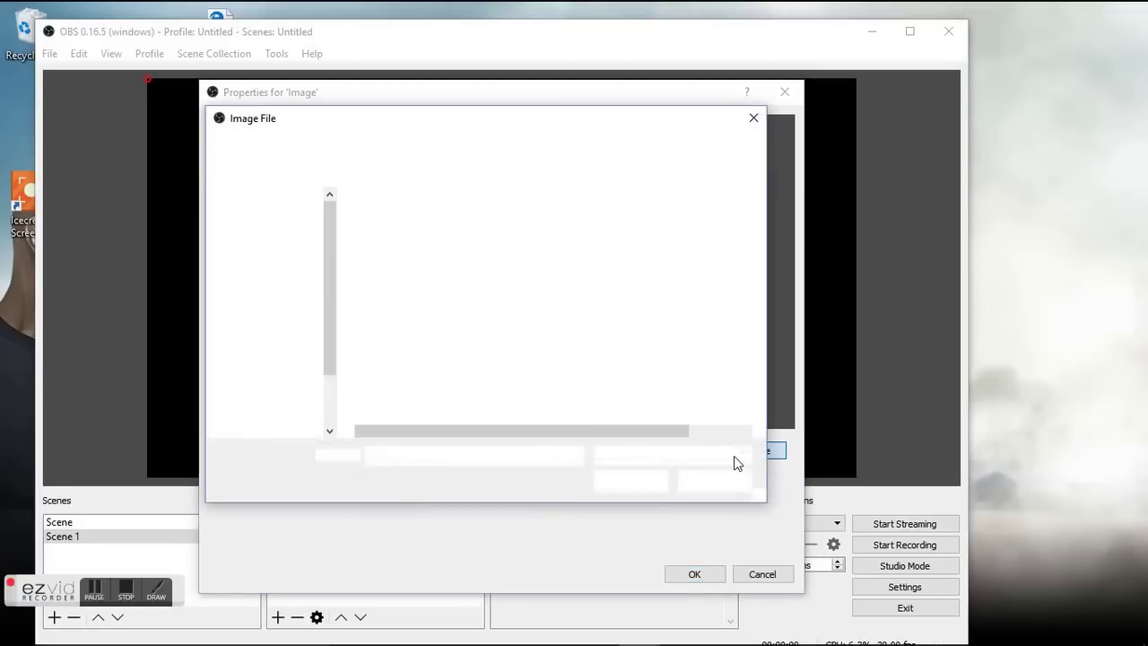
pyautogui.click(266, 224)
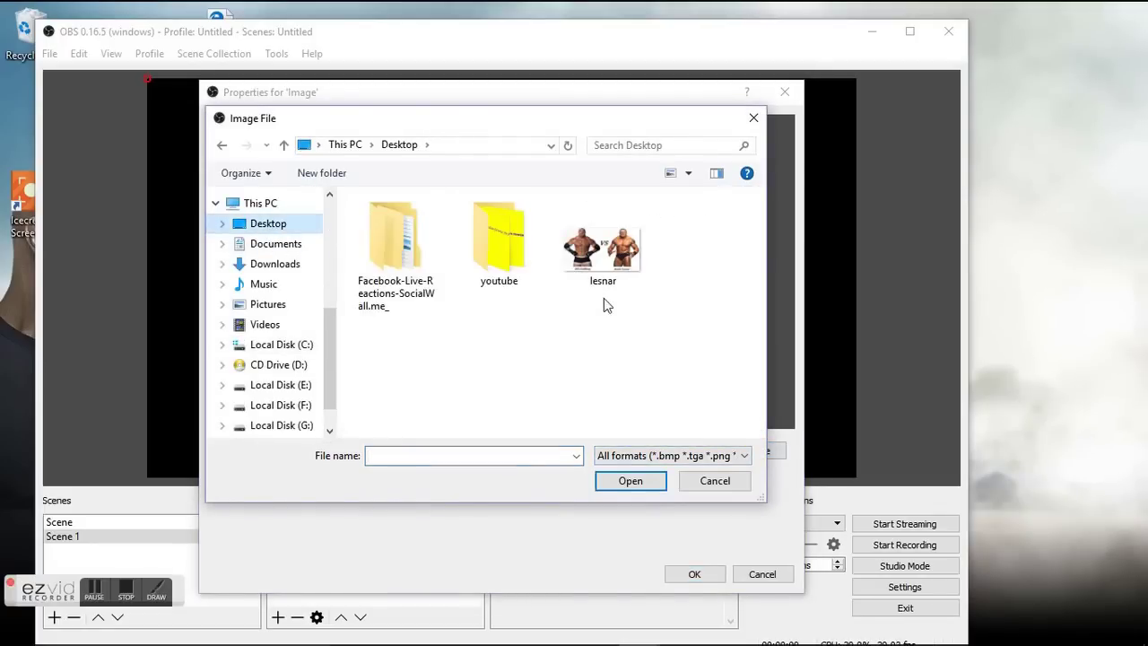
pyautogui.click(605, 258)
pyautogui.click(612, 482)
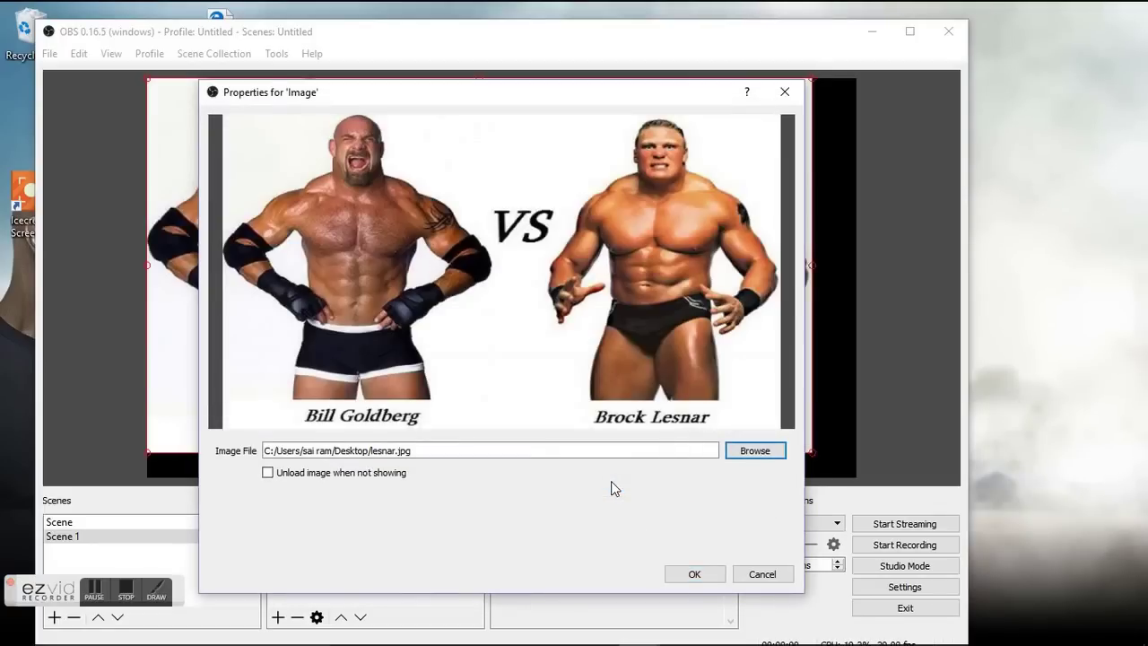
pyautogui.click(692, 575)
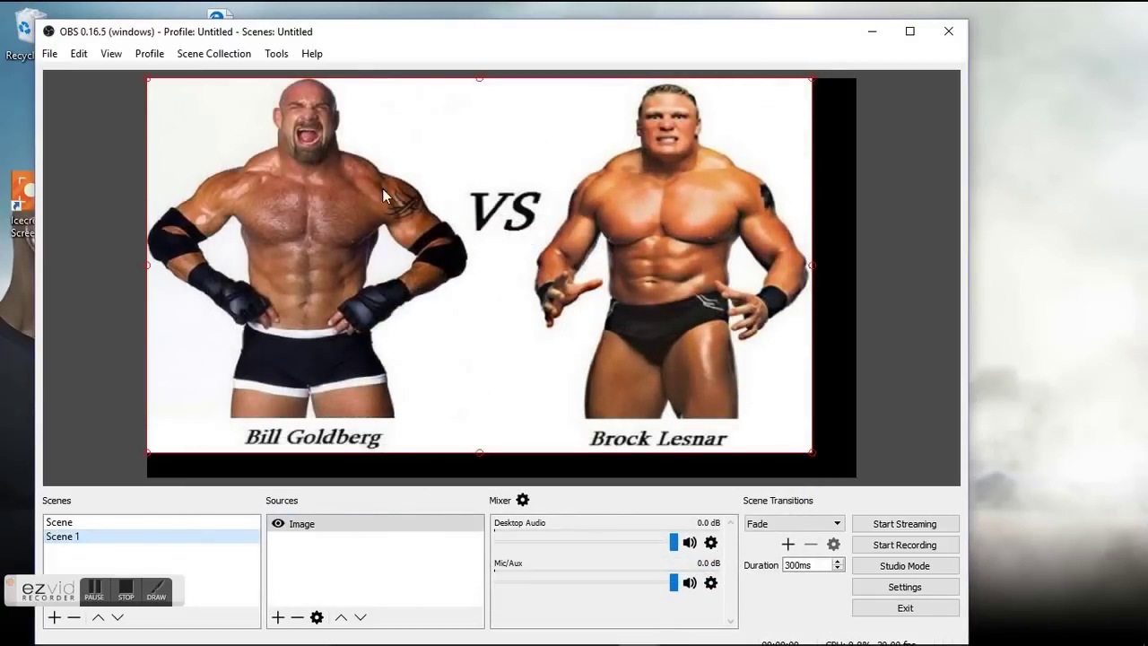
pyautogui.click(280, 618)
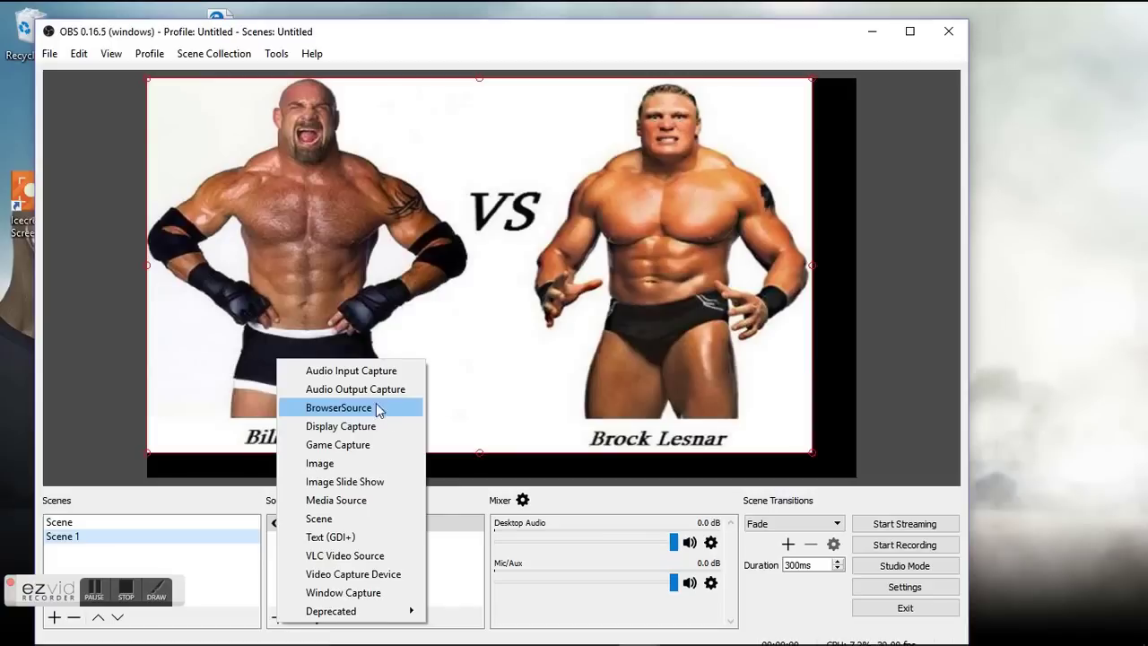
# Add a BrowserSource to Scene 1 and clear its default URL.
pyautogui.click(378, 409)
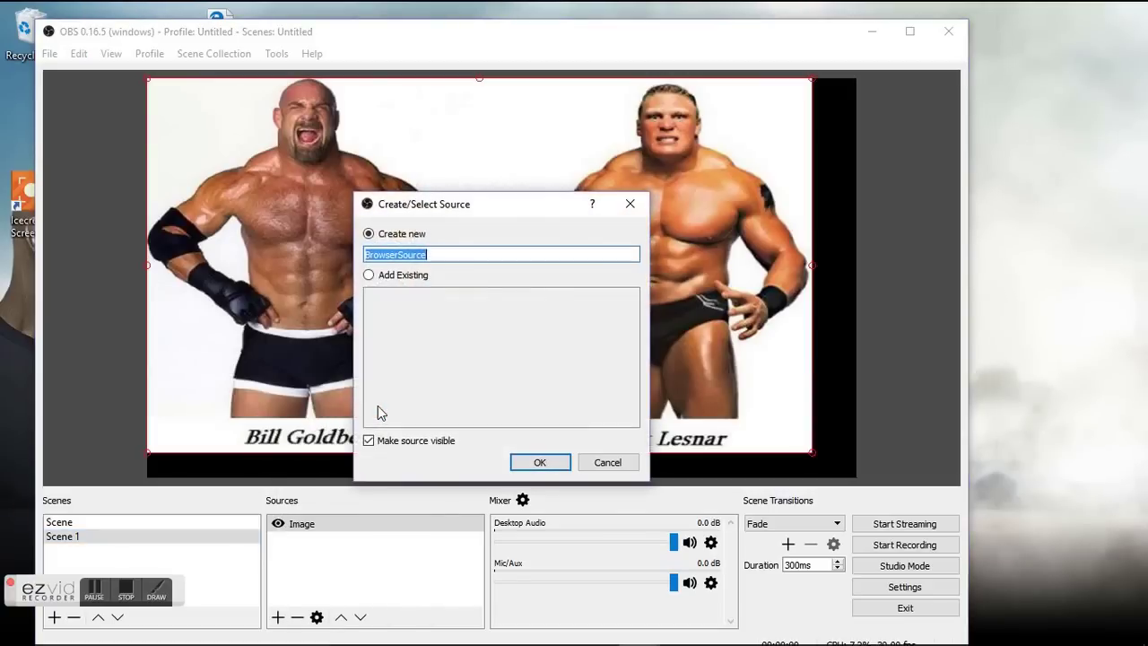
pyautogui.click(539, 463)
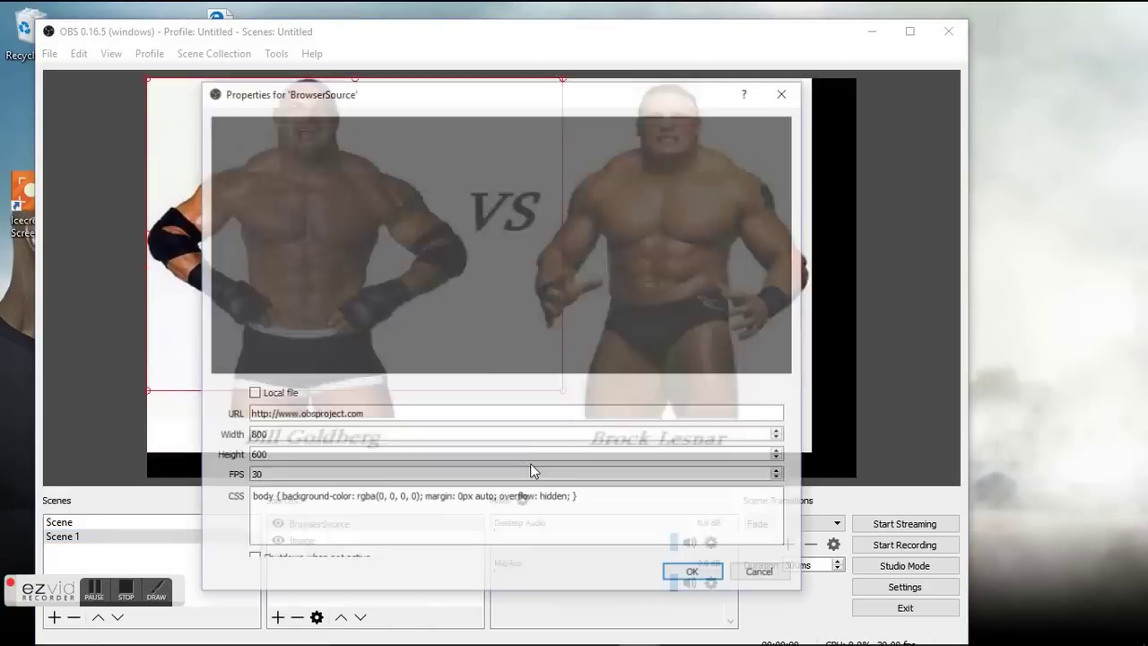
pyautogui.click(368, 414)
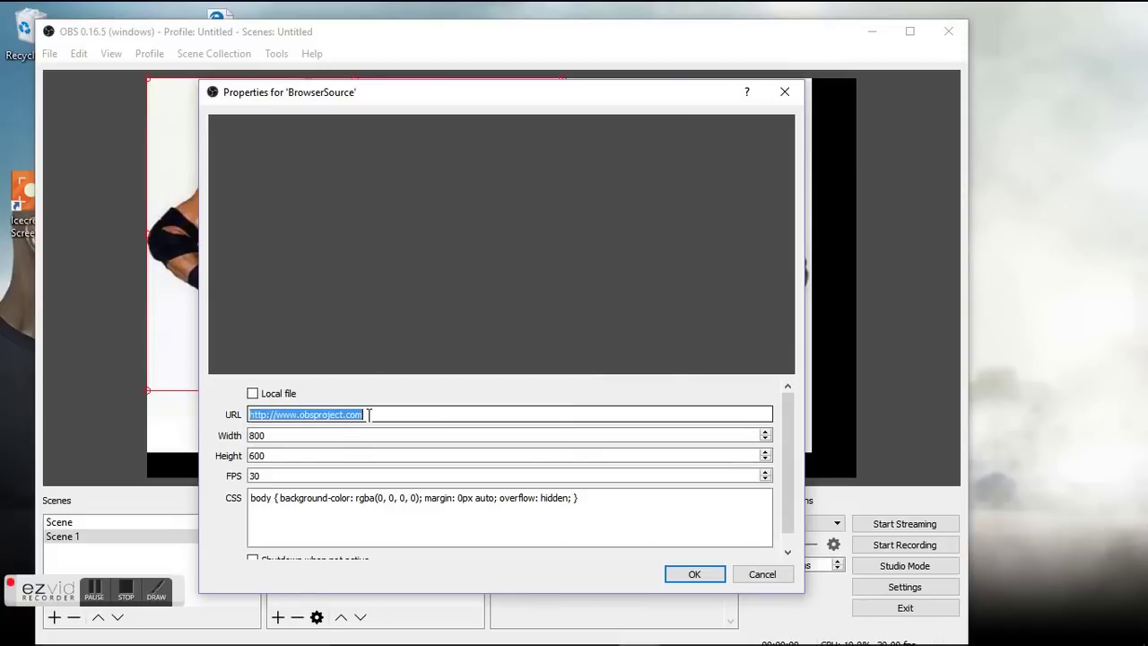
pyautogui.press('BackSpace')
# Size the browser source to 1280×720 at 5 fps, confirm it, and minimize OBS.
pyautogui.click(307, 435)
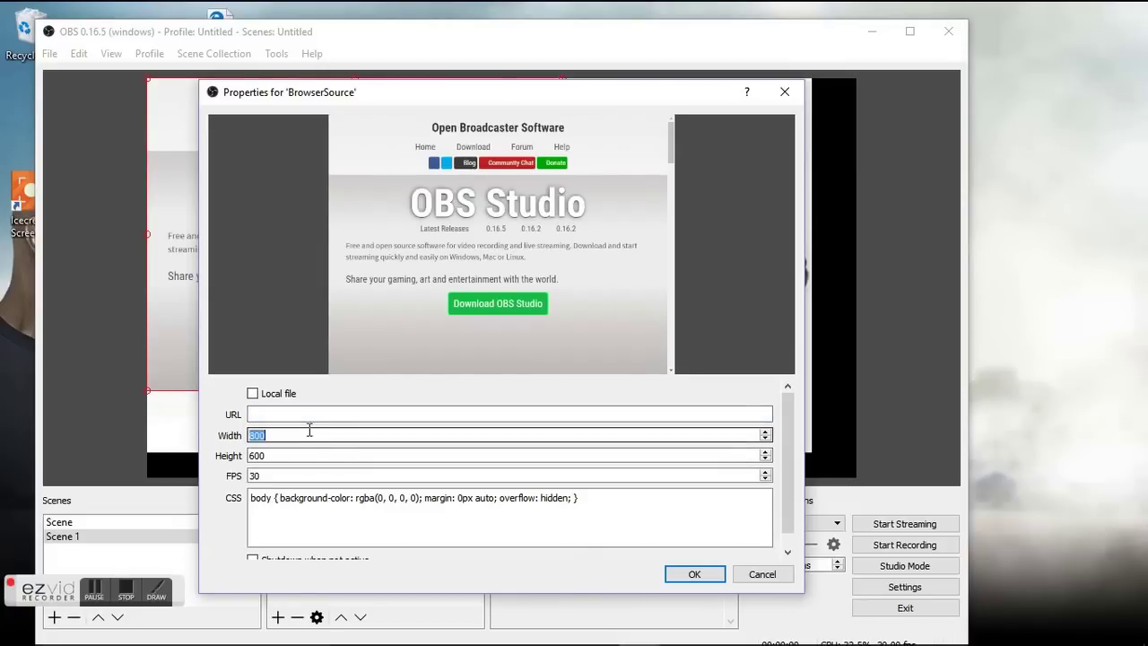
pyautogui.press('BackSpace')
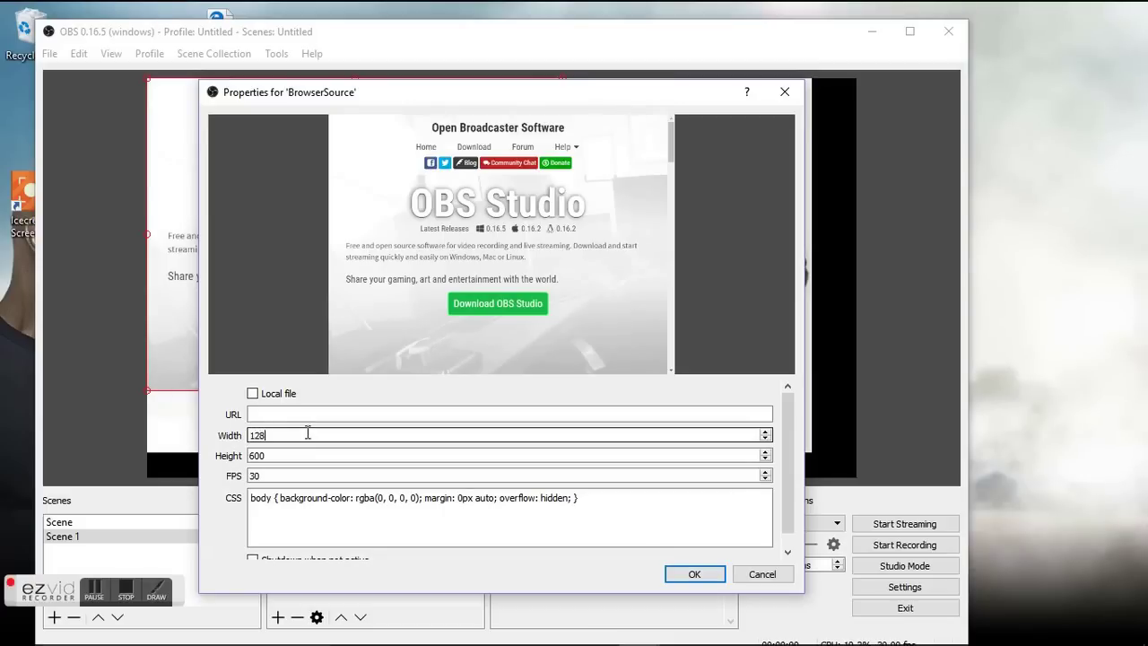
pyautogui.click(309, 457)
pyautogui.press('BackSpace')
pyautogui.press('BackSpace')
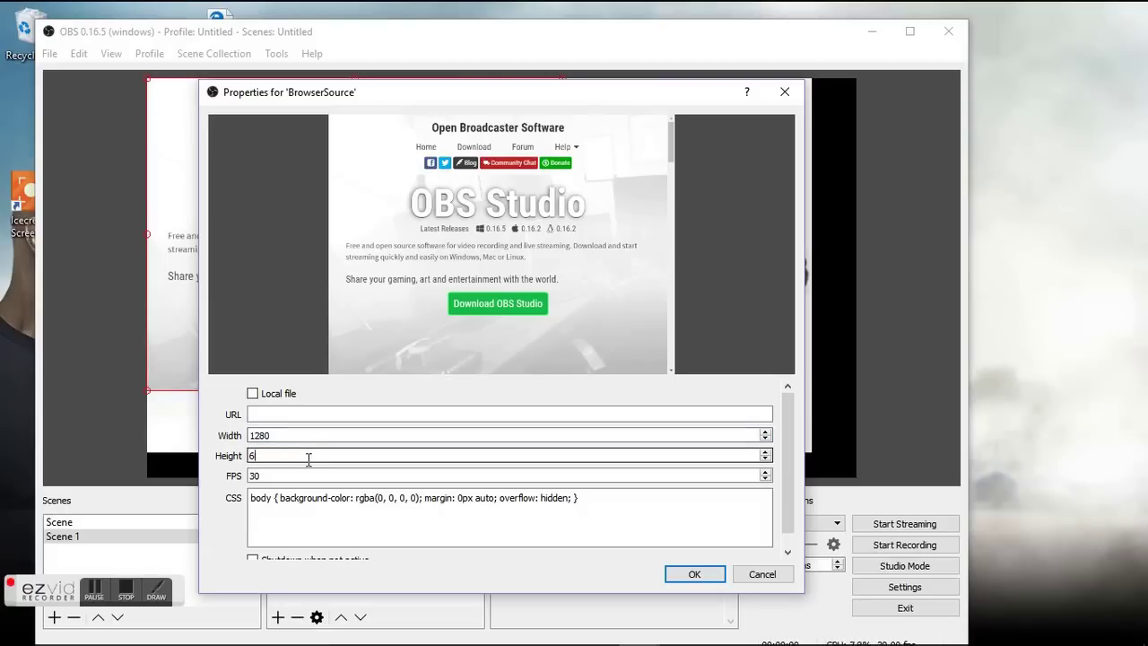
pyautogui.write('720')
pyautogui.click(309, 477)
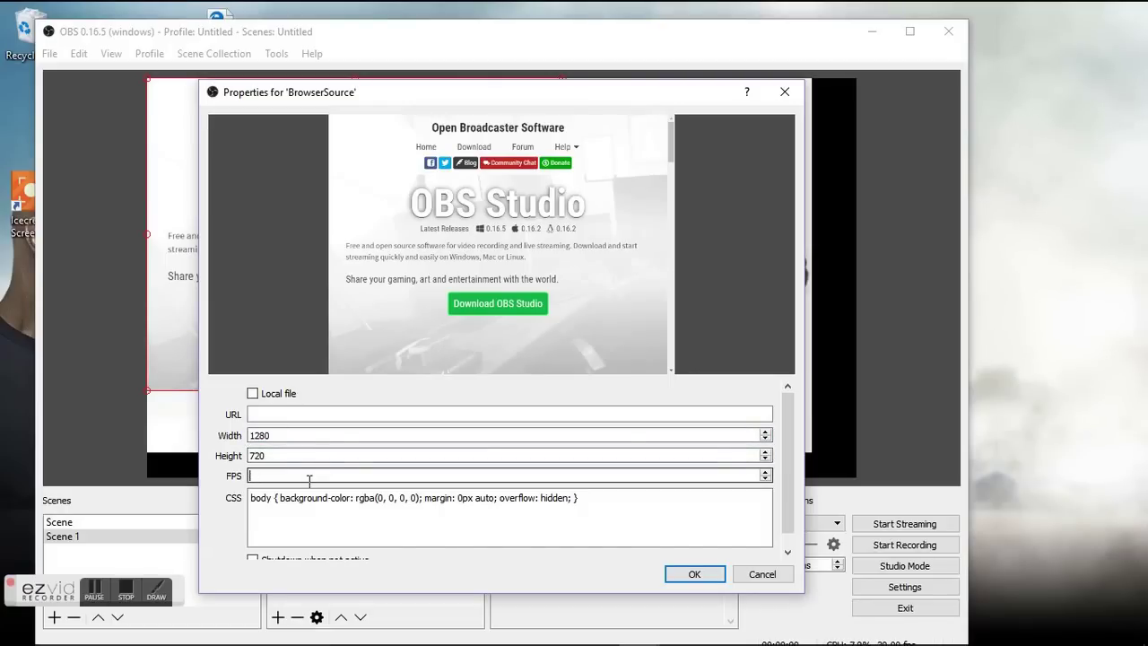
pyautogui.write('5')
pyautogui.click(690, 574)
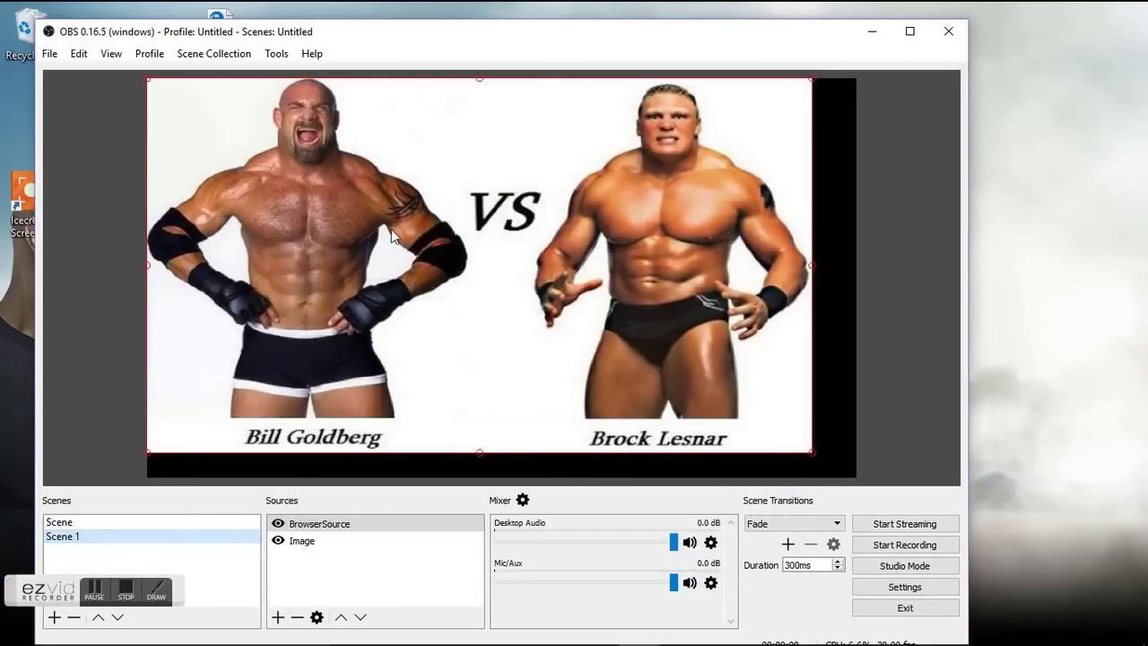
pyautogui.click(868, 34)
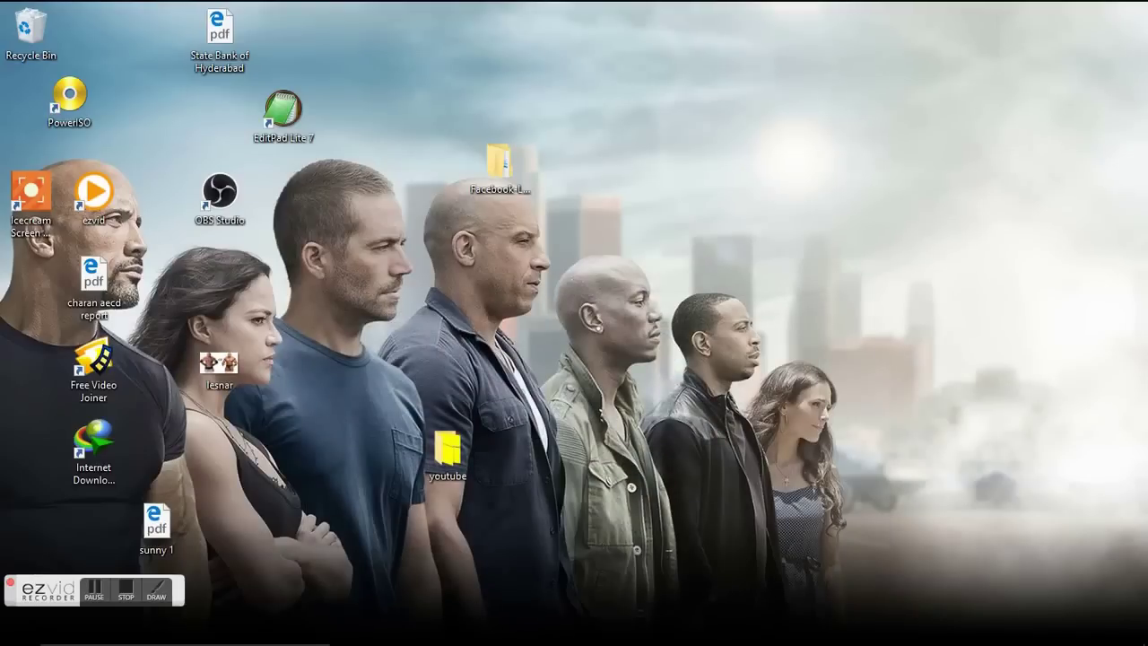
# Restore Chrome and open the WWE Specials page's Publishing Tools video library.
pyautogui.click(556, 629)
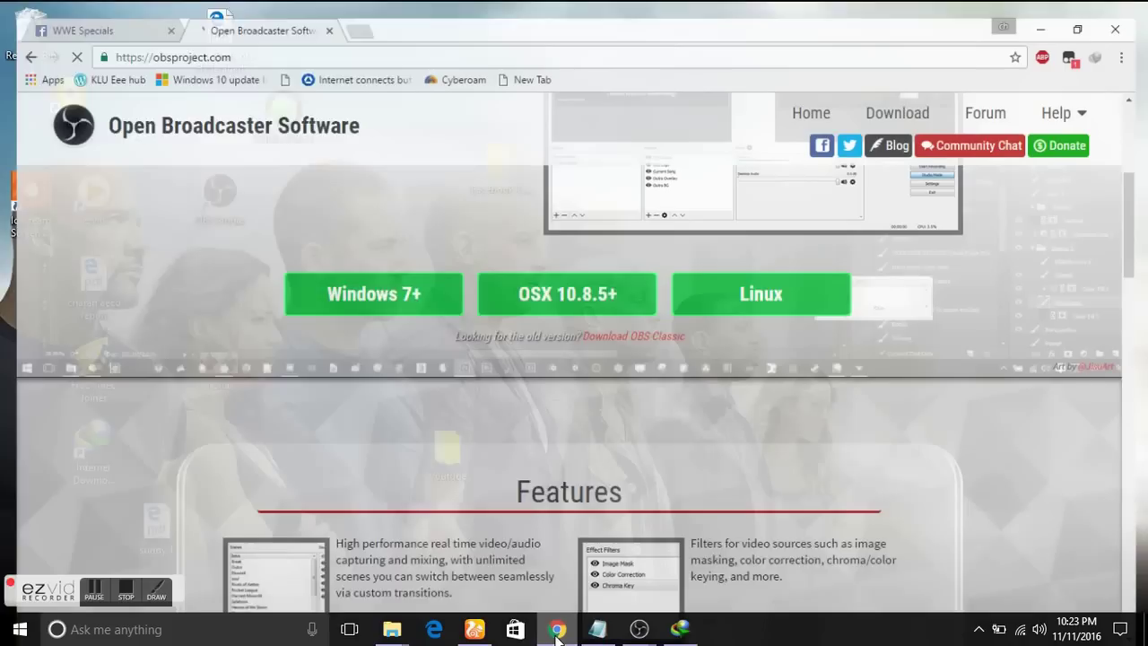
pyautogui.click(118, 12)
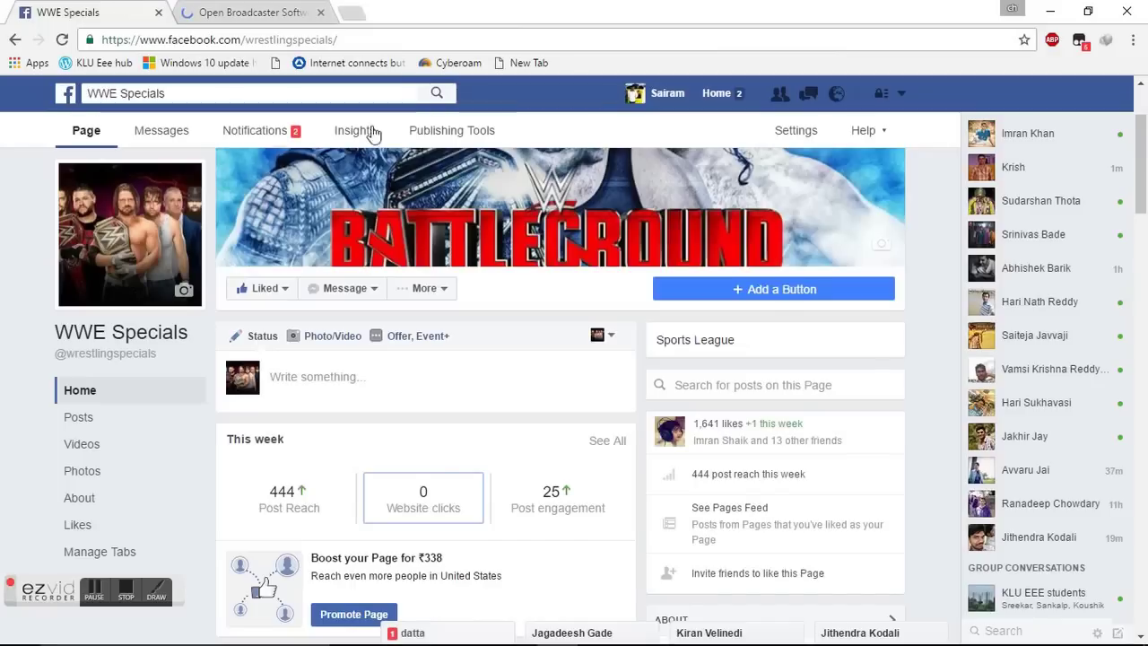
pyautogui.click(453, 135)
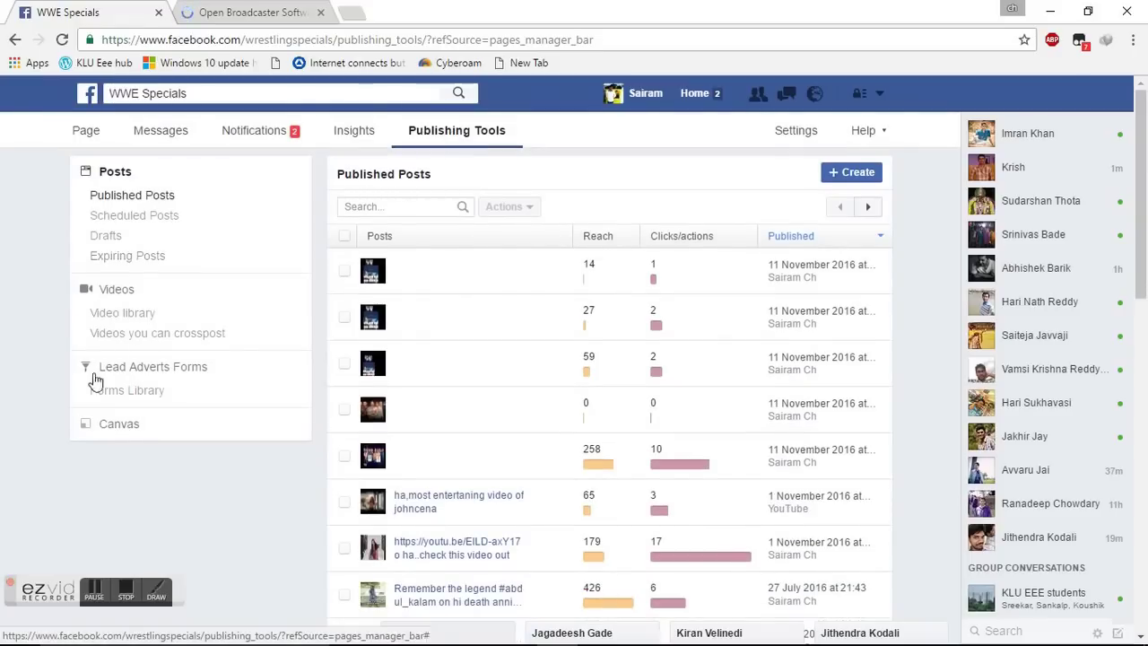
pyautogui.click(146, 313)
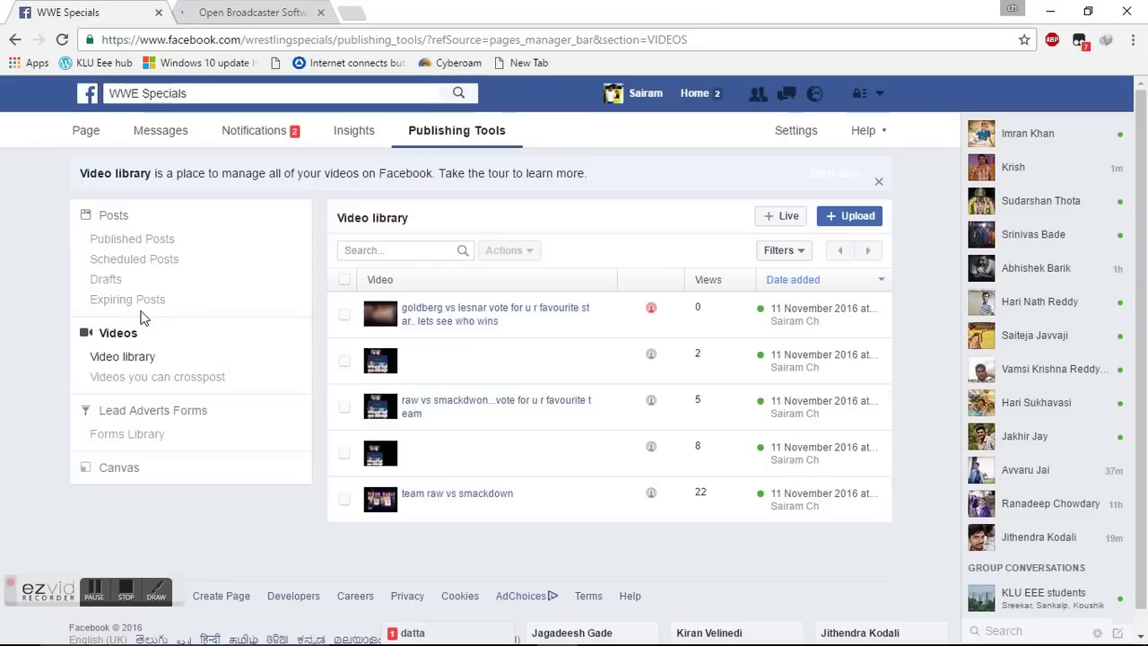
# Start a new live video and copy its server URL rtmp://rtmp-api.facebook.com:80/rtmp/.
pyautogui.click(790, 217)
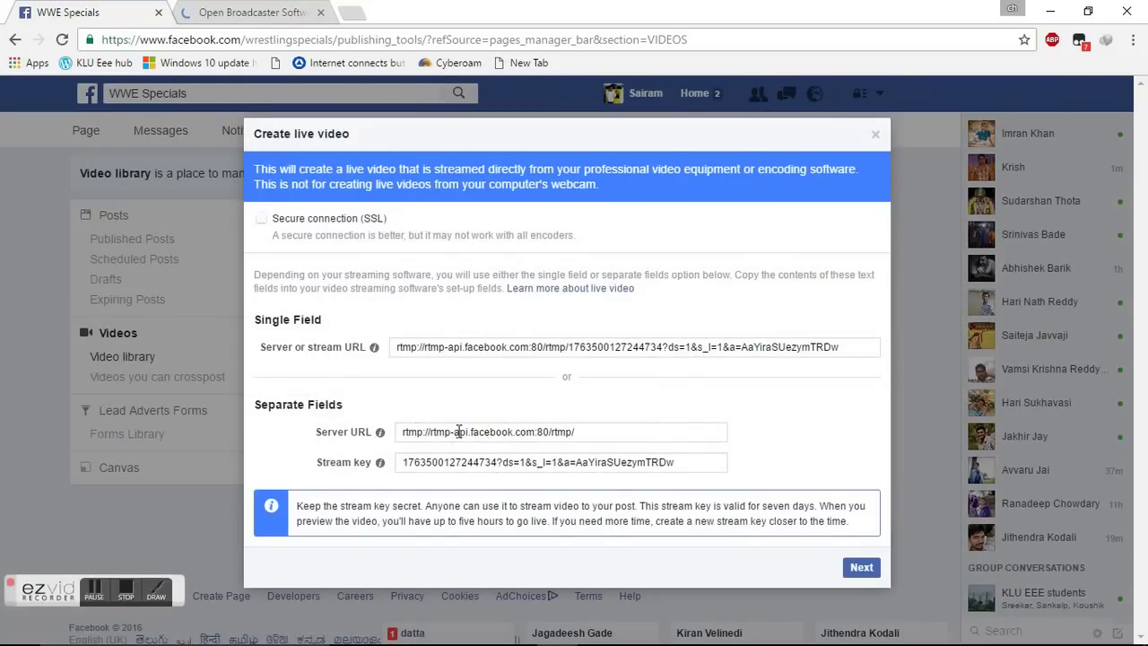
pyautogui.click(404, 431)
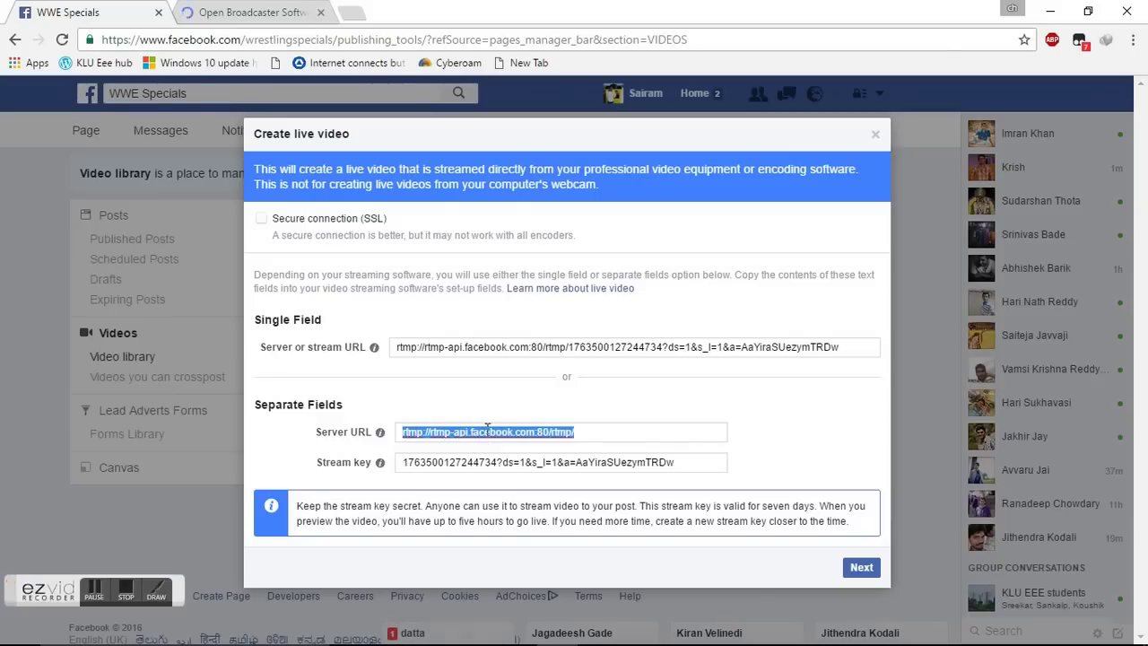
pyautogui.rightClick(487, 429)
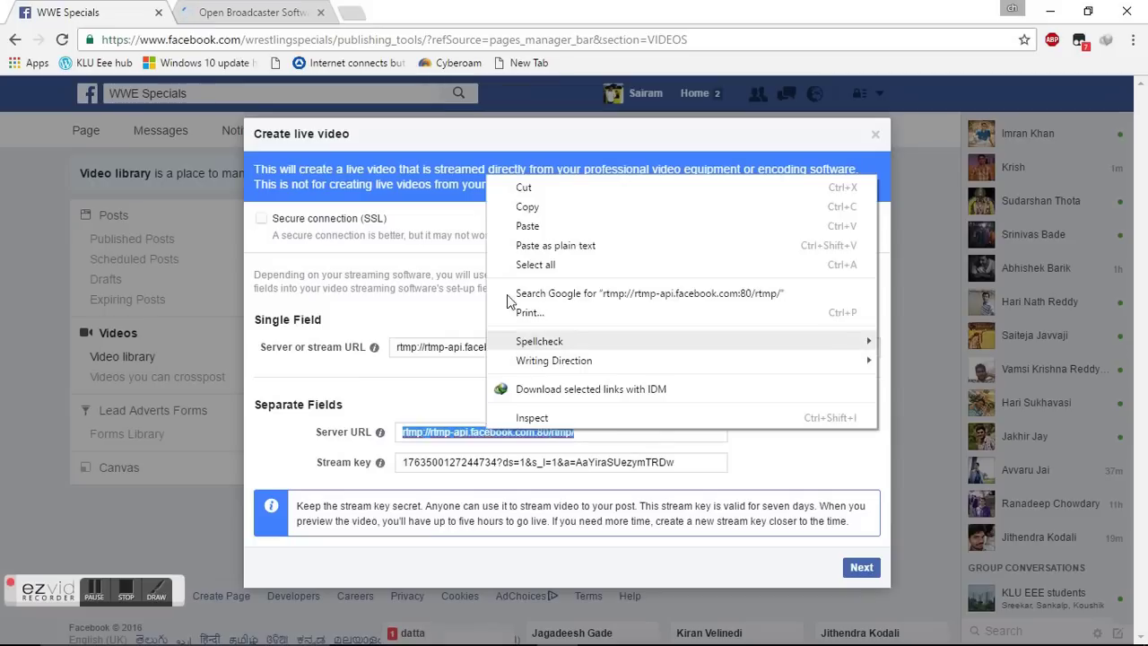
pyautogui.click(562, 208)
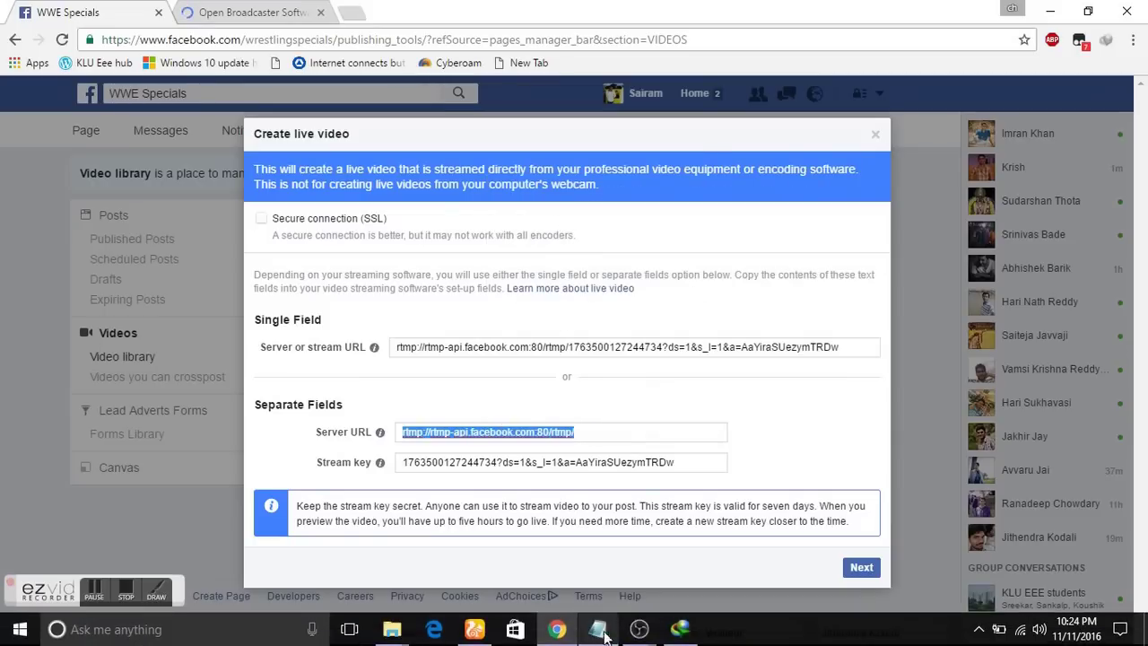
# Bring OBS forward and open the Stream page of its Settings.
pyautogui.moveTo(650, 637)
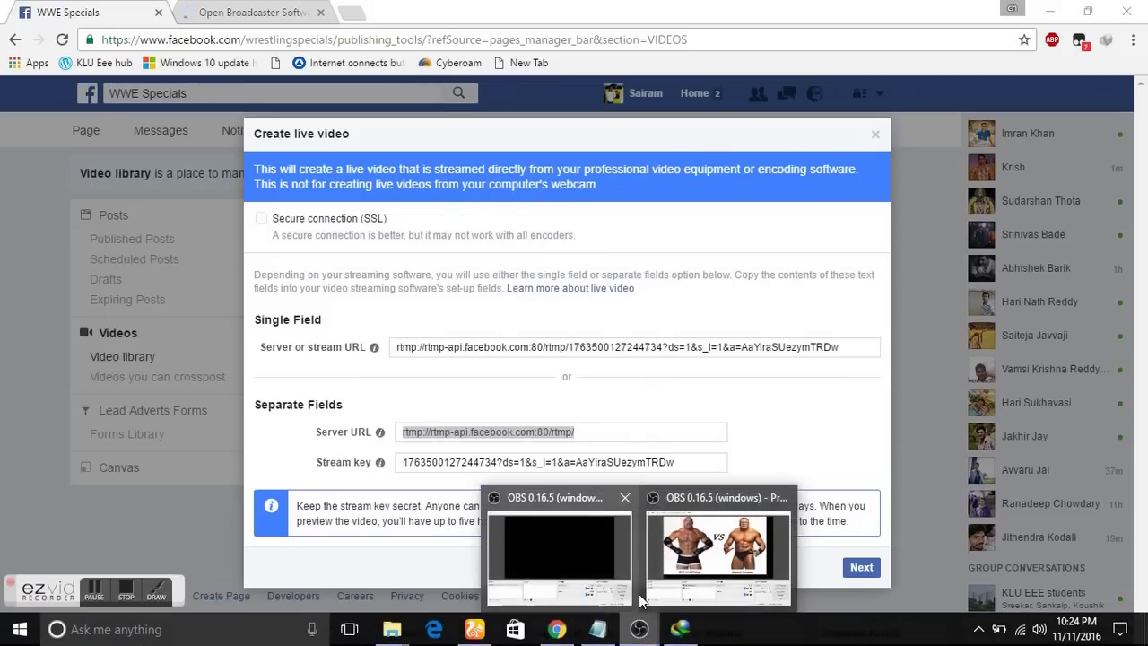
pyautogui.click(679, 583)
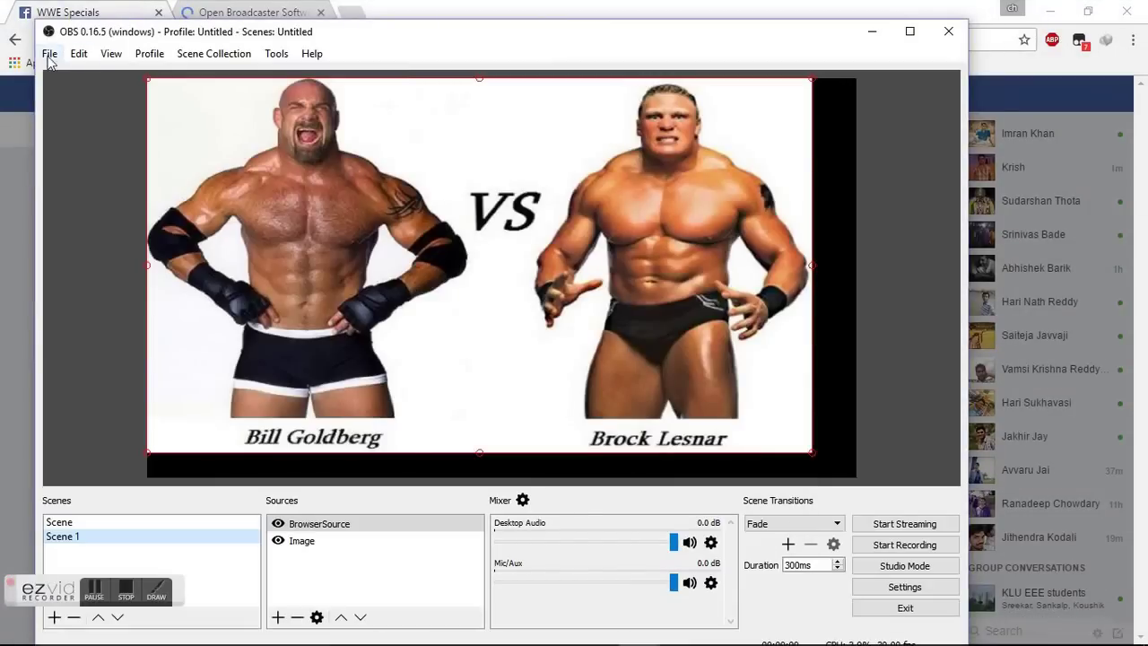
pyautogui.click(898, 589)
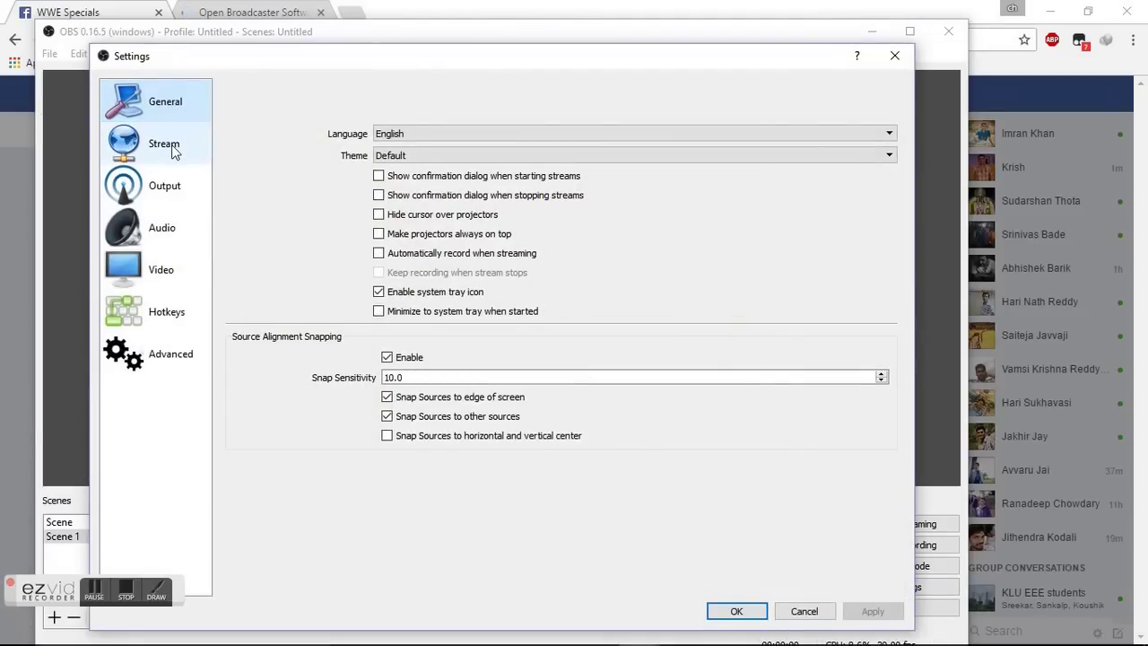
pyautogui.click(174, 146)
# Replace the stream URL with the pasted Facebook server address, then return to Chrome.
pyautogui.click(556, 139)
pyautogui.hotkey('ctrl', 'a')
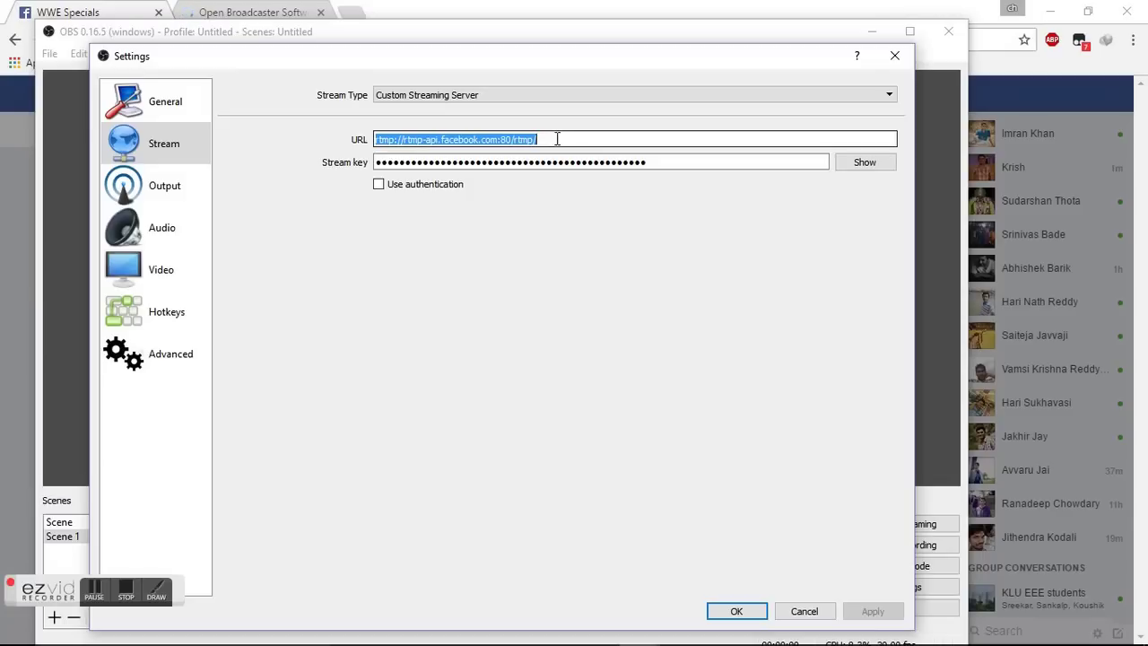
pyautogui.press('BackSpace')
pyautogui.hotkey('ctrl', 'v')
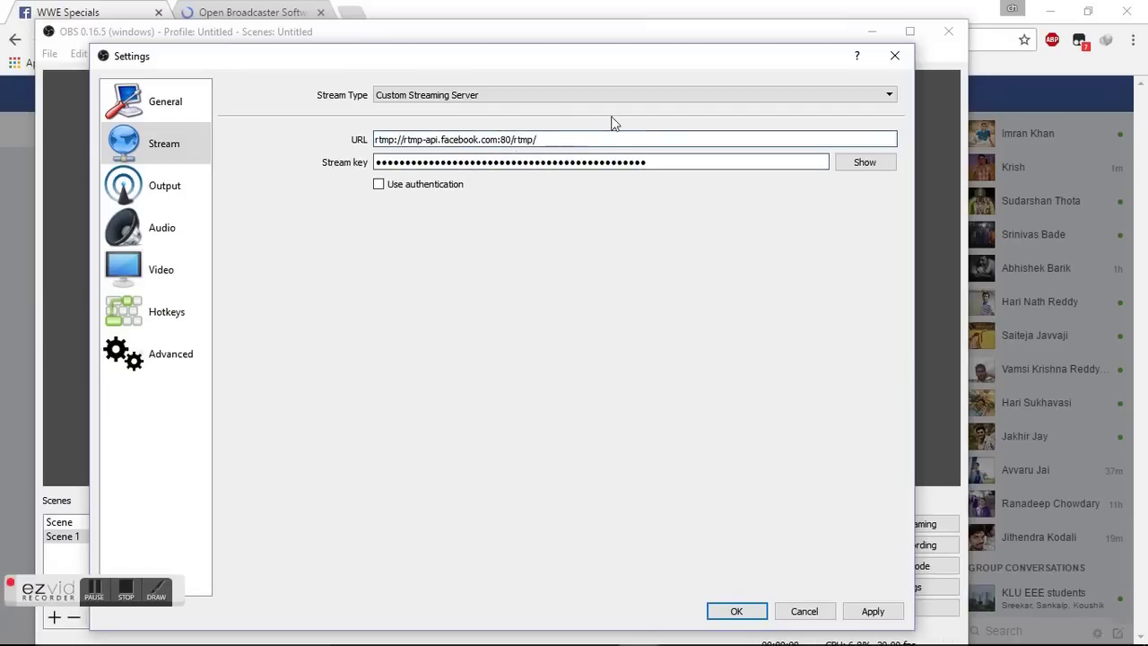
pyautogui.moveTo(628, 637)
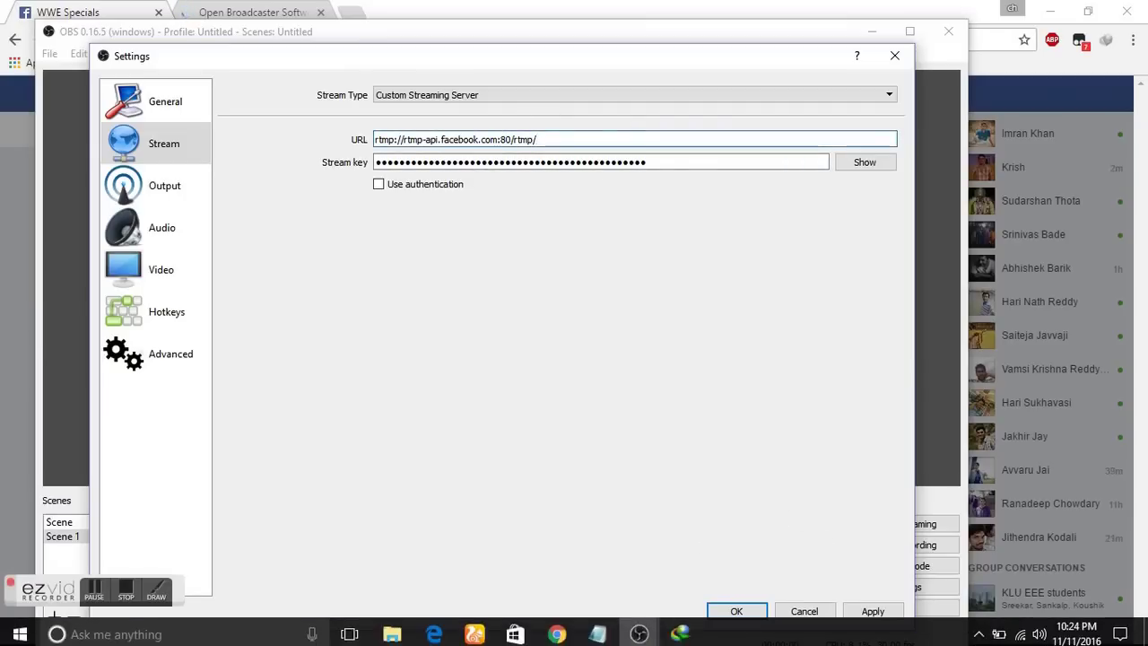
pyautogui.click(557, 629)
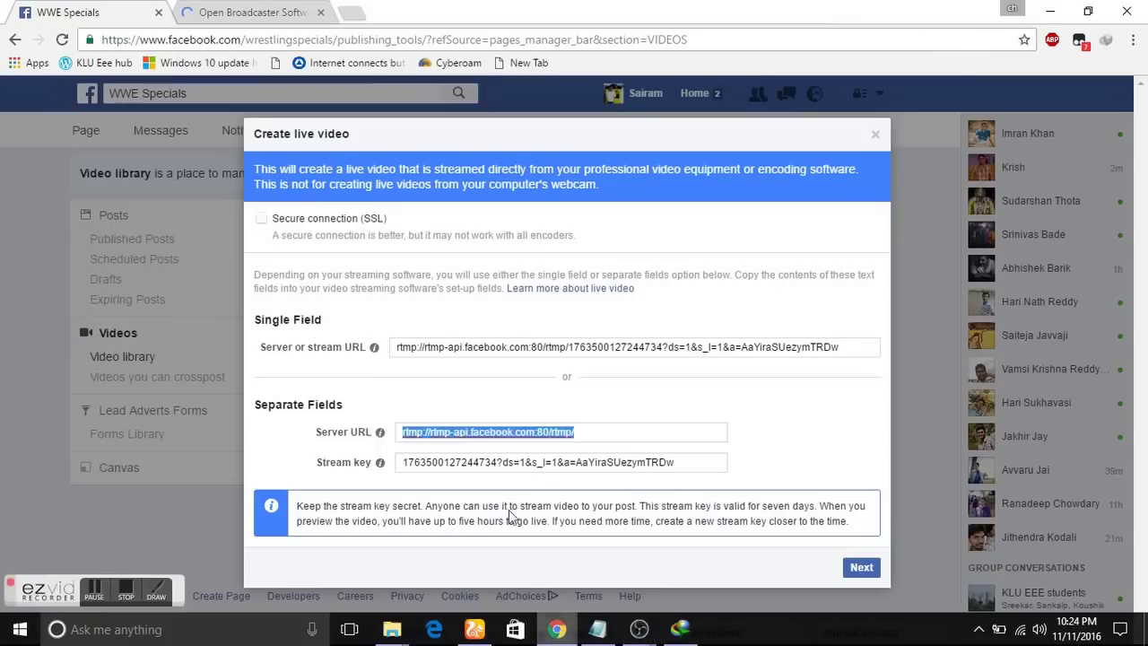
# Copy the live video's stream key from Facebook and return to OBS's stream settings.
pyautogui.click(548, 463)
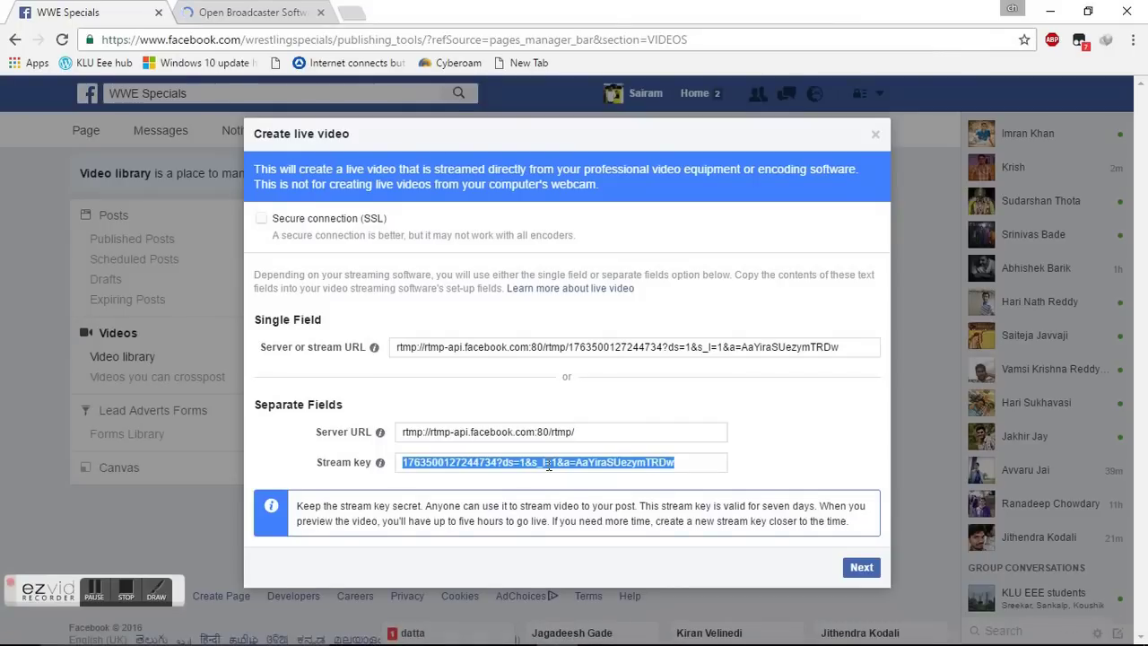
pyautogui.rightClick(550, 471)
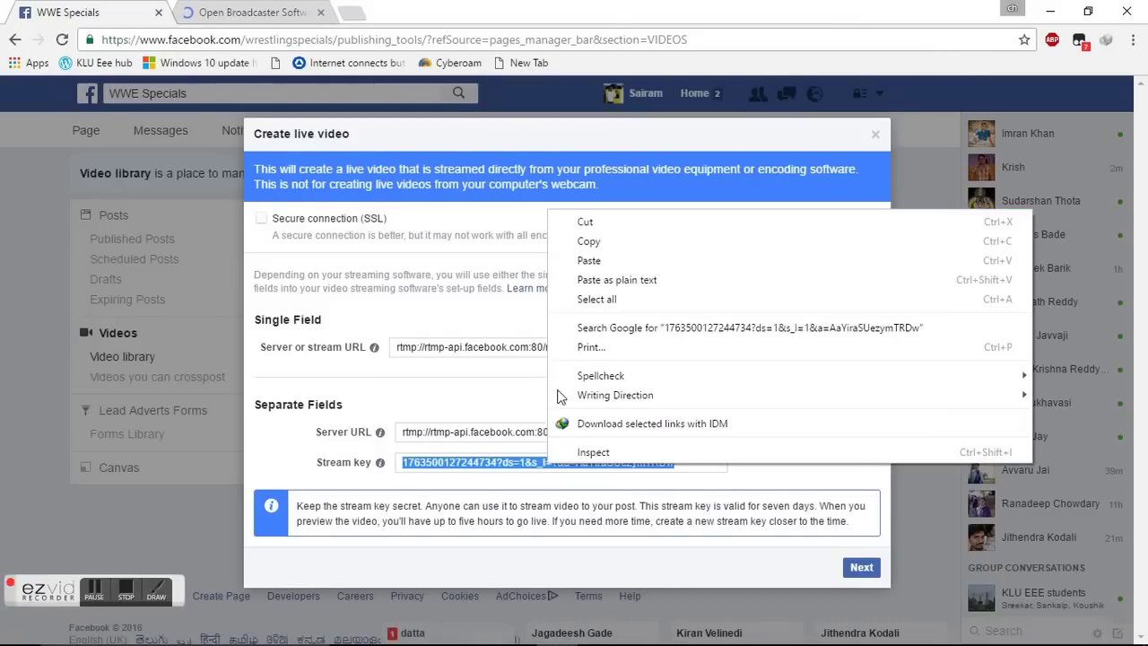
pyautogui.click(614, 242)
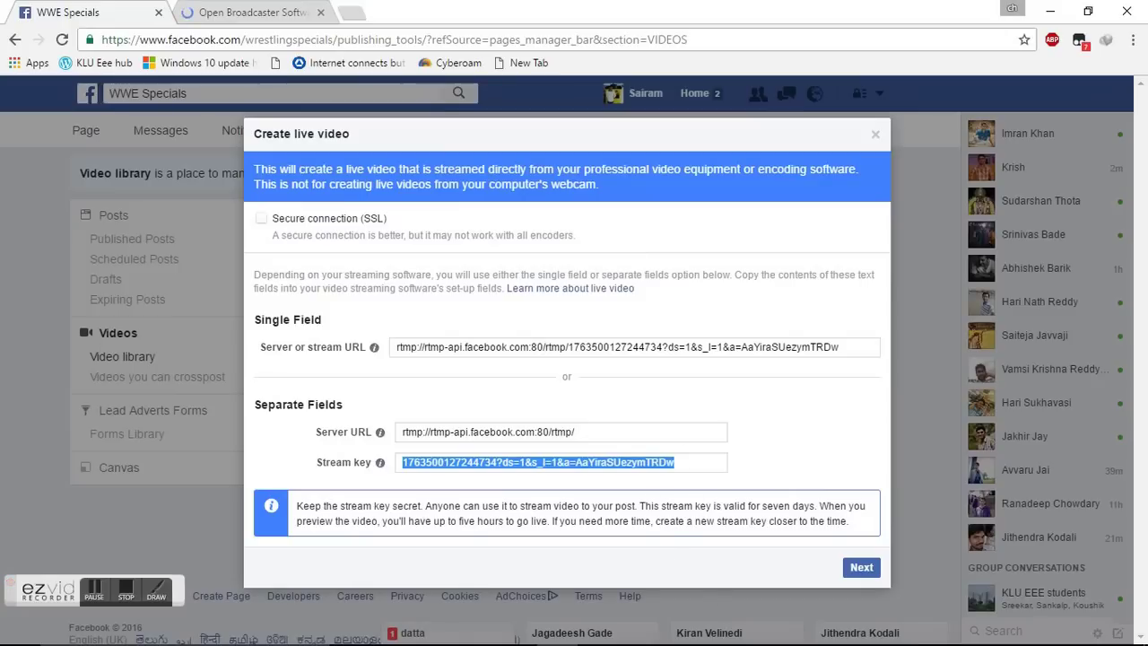
pyautogui.moveTo(652, 635)
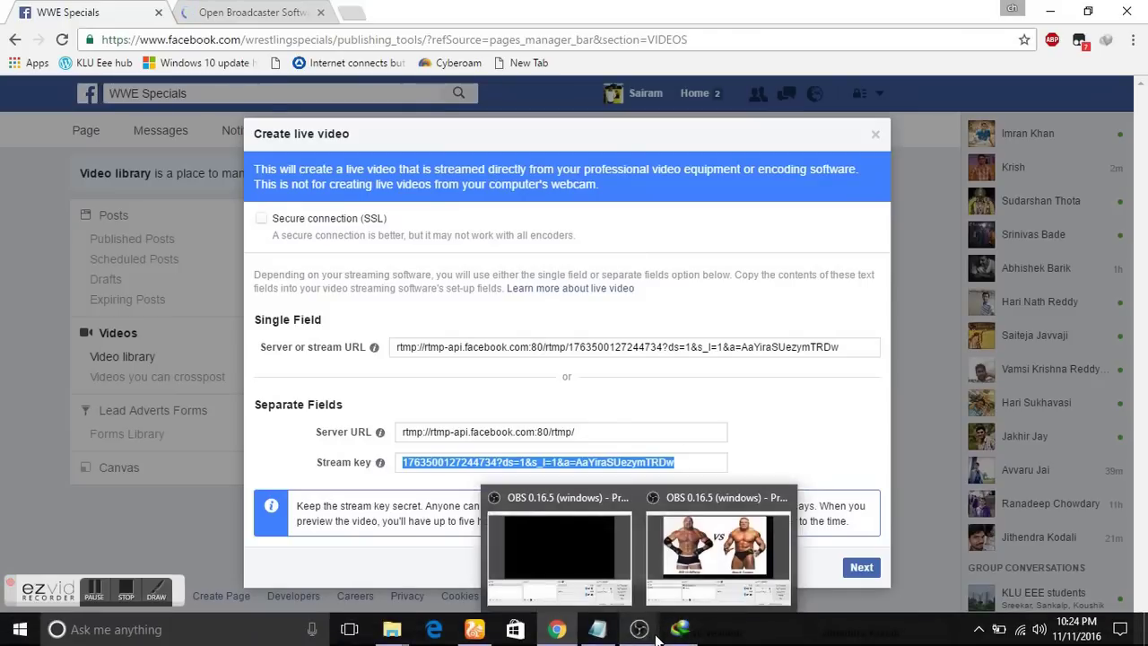
pyautogui.click(691, 591)
# Replace OBS's old stream key with Facebook's copied key, check it, then apply and close Settings.
pyautogui.click(632, 162)
pyautogui.hotkey('ctrl', 'a')
pyautogui.hotkey('ctrl', 'v')
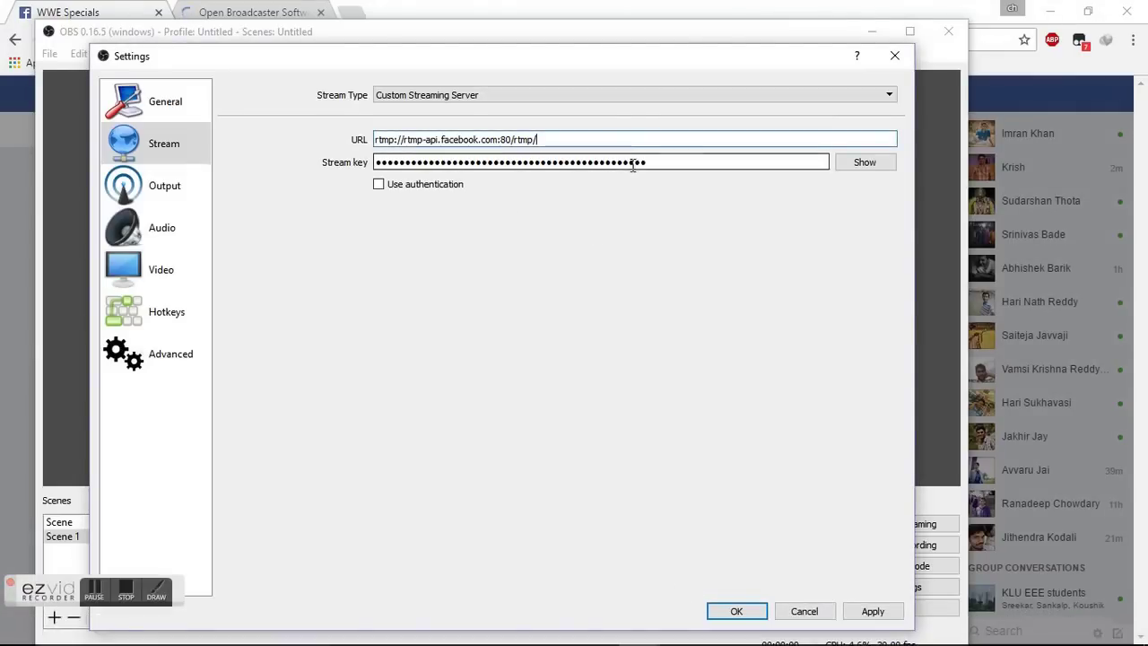
pyautogui.doubleClick(639, 162)
pyautogui.press('BackSpace')
pyautogui.hotkey('ctrl', 'v')
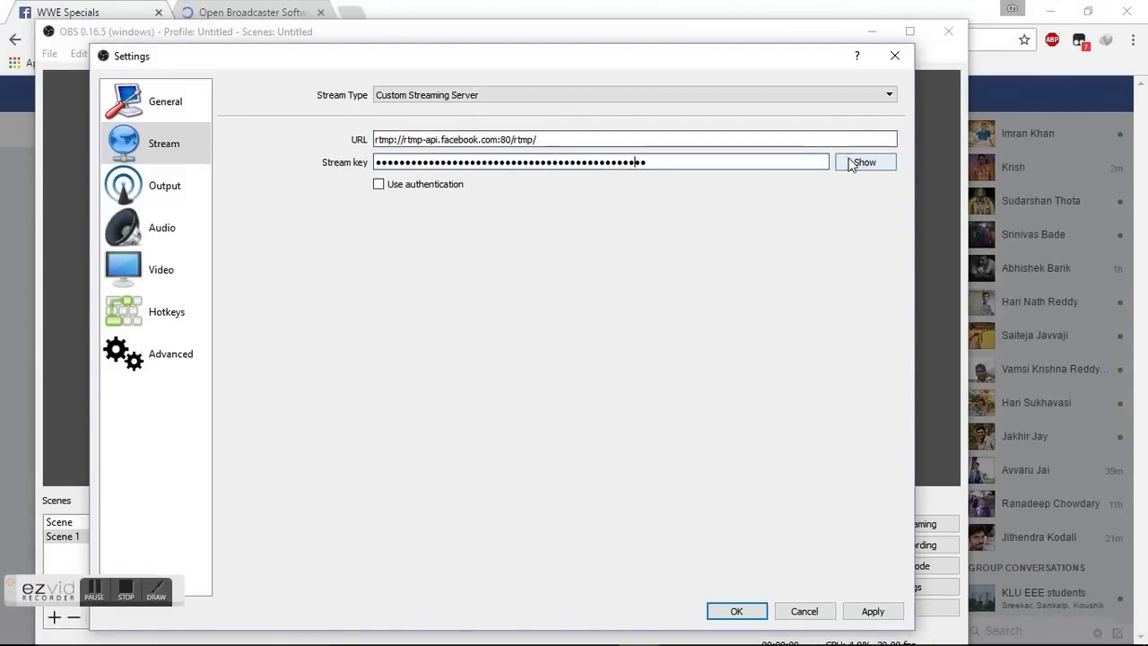
pyautogui.click(853, 164)
pyautogui.click(852, 164)
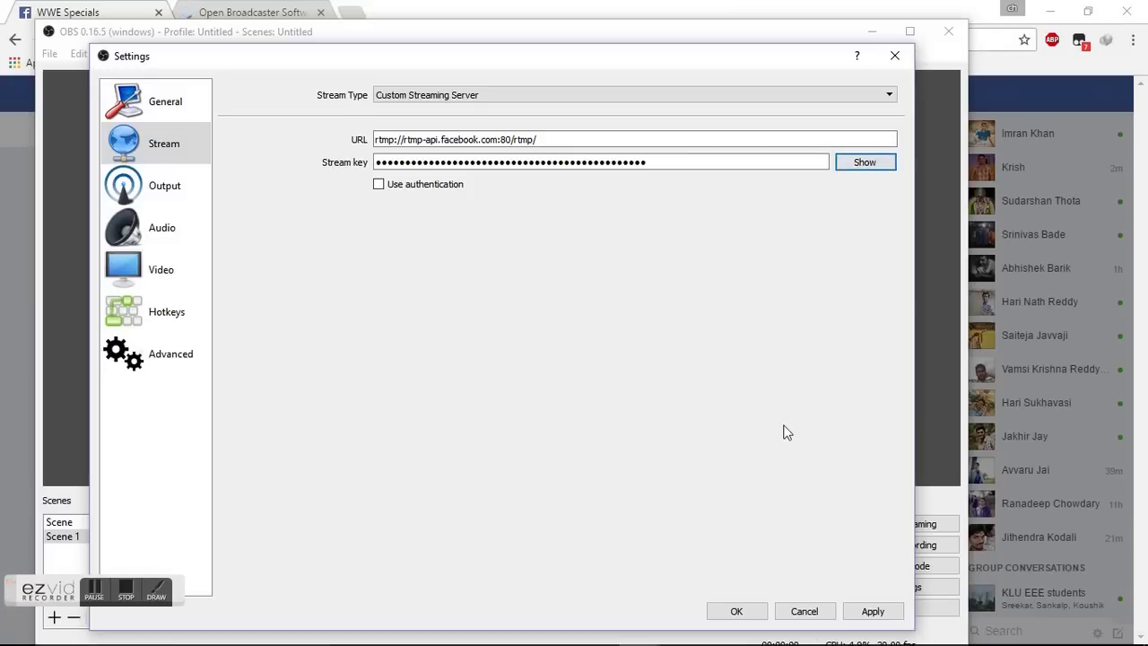
pyautogui.click(870, 608)
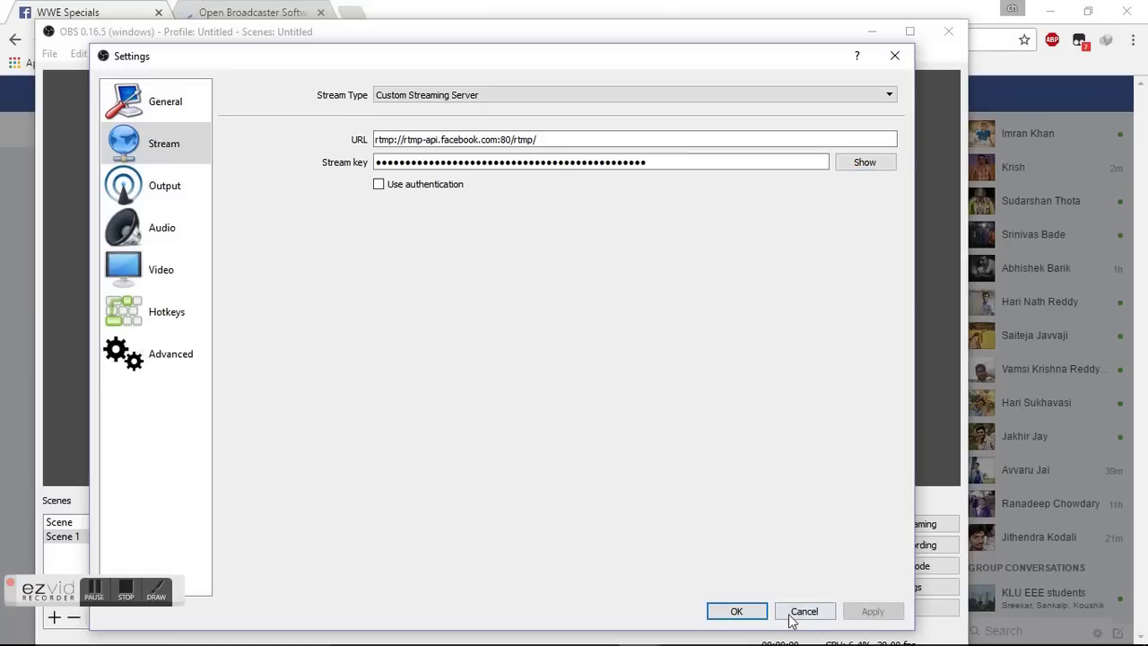
pyautogui.click(738, 612)
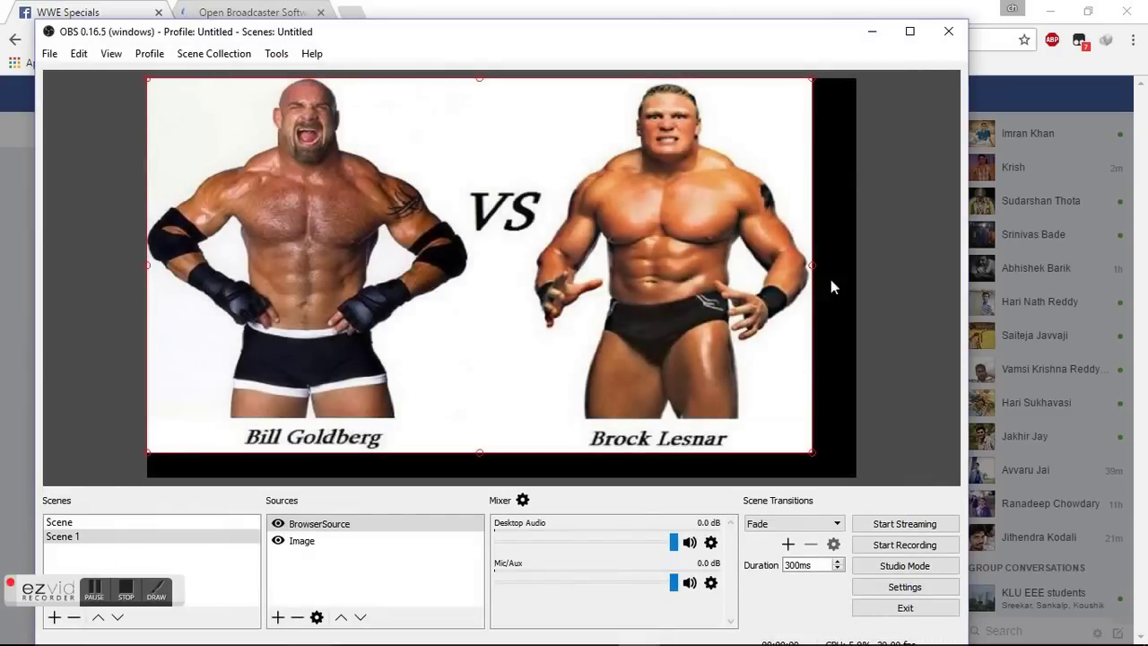
# Advance Facebook's Create live video dialog past the stream key page, then bring OBS back.
pyautogui.click(872, 32)
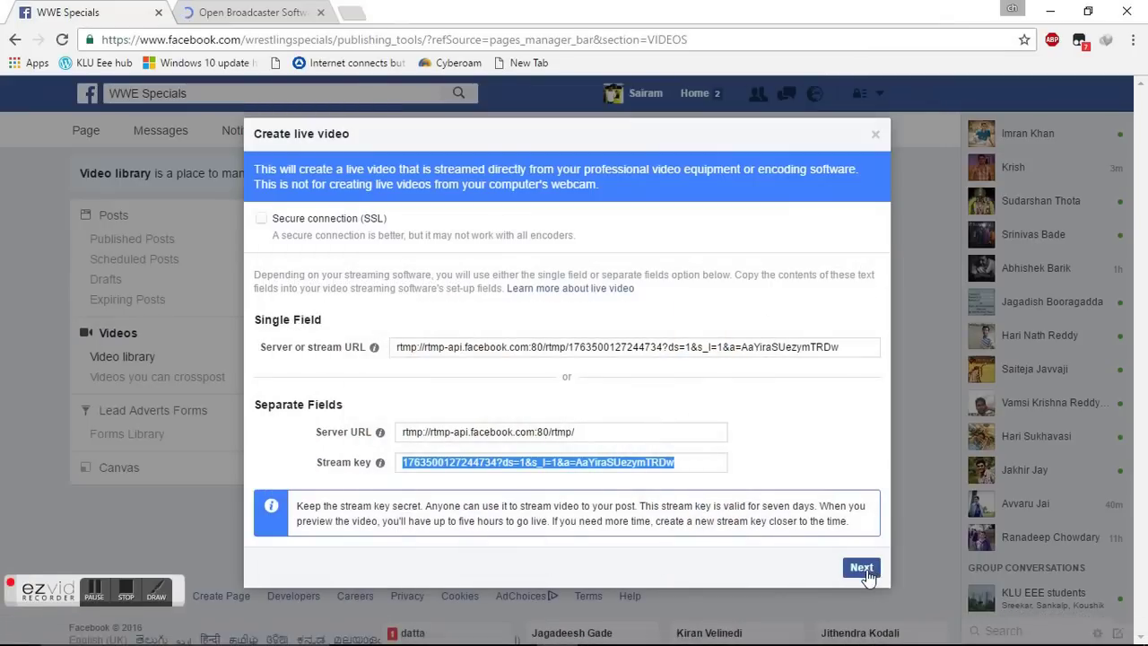
pyautogui.click(863, 569)
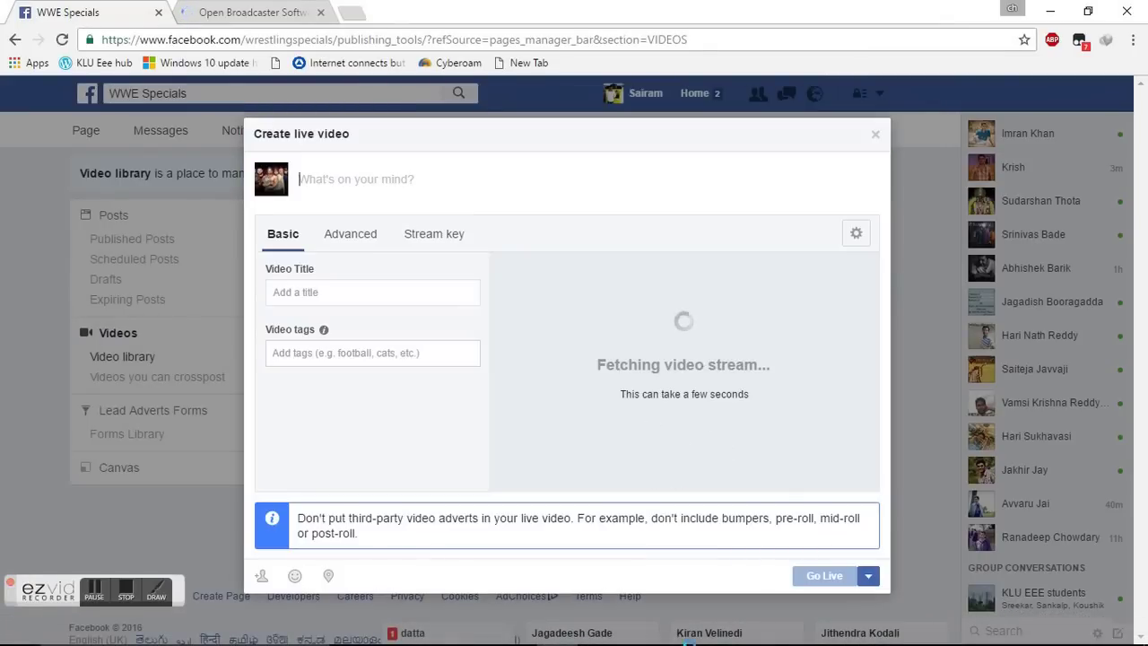
pyautogui.moveTo(668, 640)
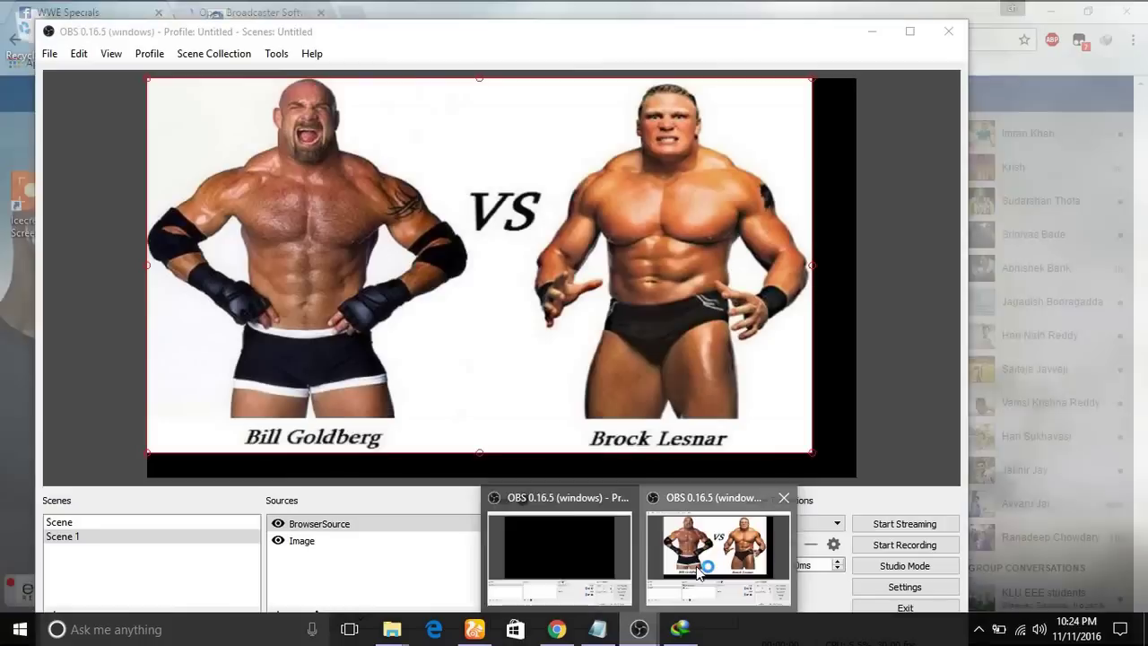
pyautogui.click(700, 572)
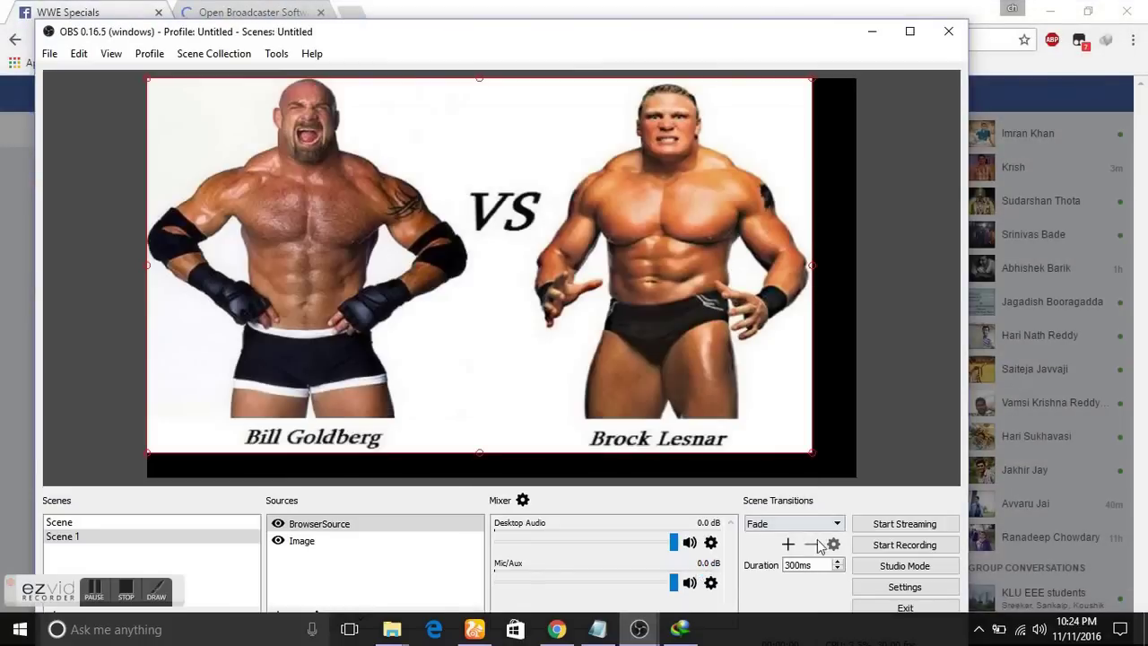
# Start streaming from OBS to Facebook and minimize OBS to see Facebook's live preview.
pyautogui.click(882, 528)
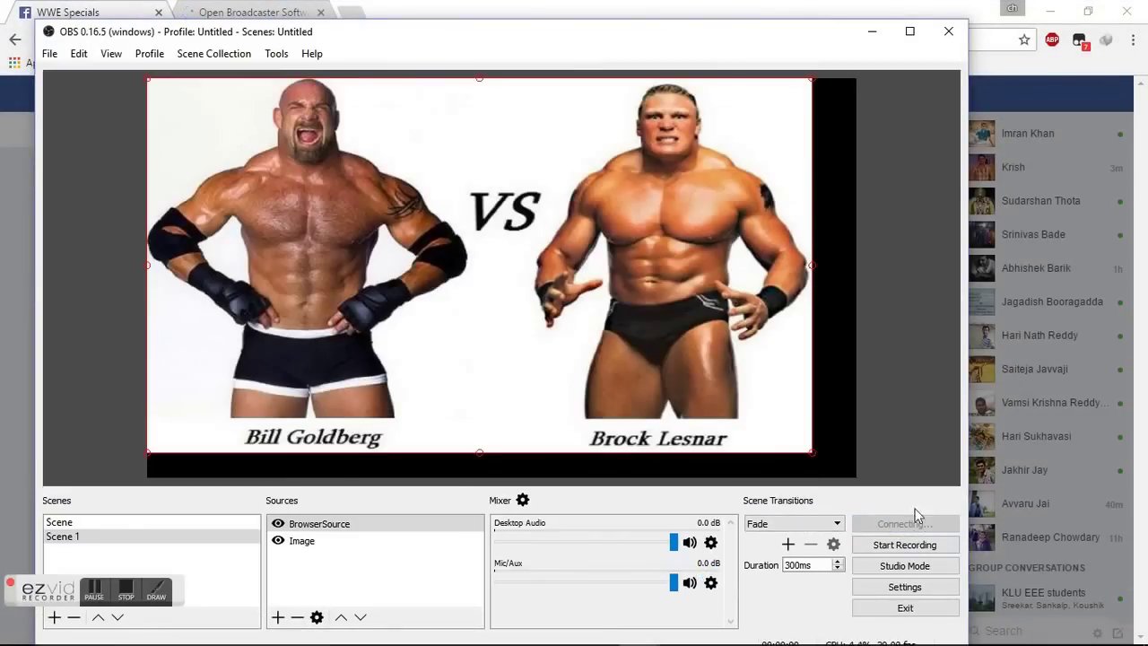
pyautogui.click(863, 33)
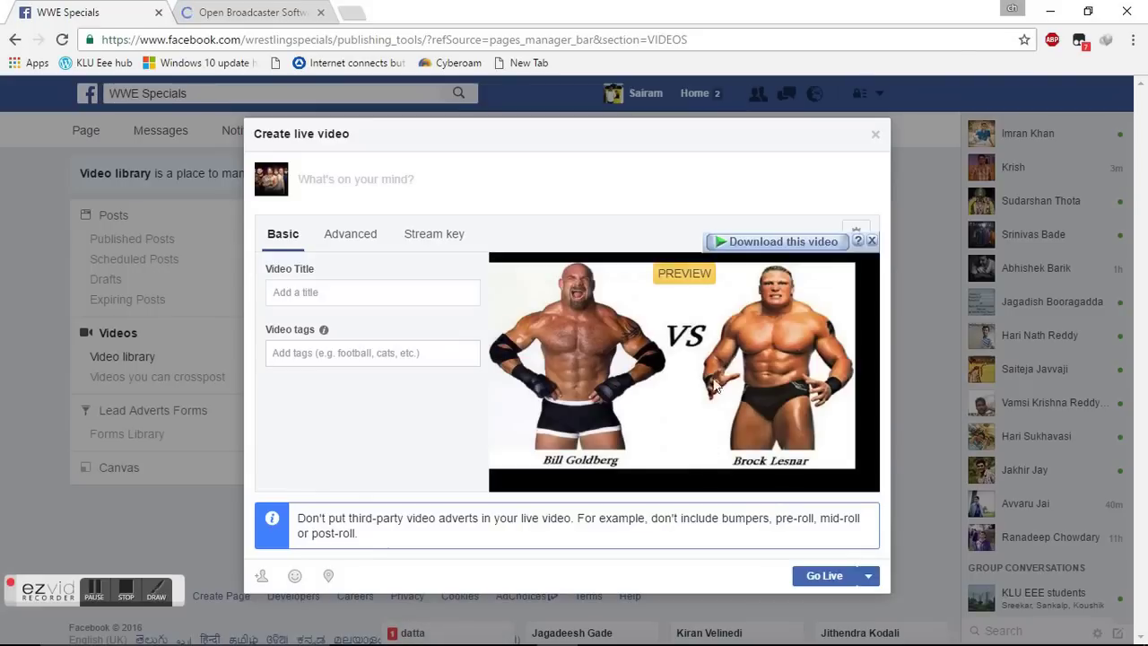
# Title the live video 'gold berg vs lesnar' and tag it WWE Raw, WWE SmackDown, Survivor Series.
pyautogui.click(337, 296)
pyautogui.write('gold')
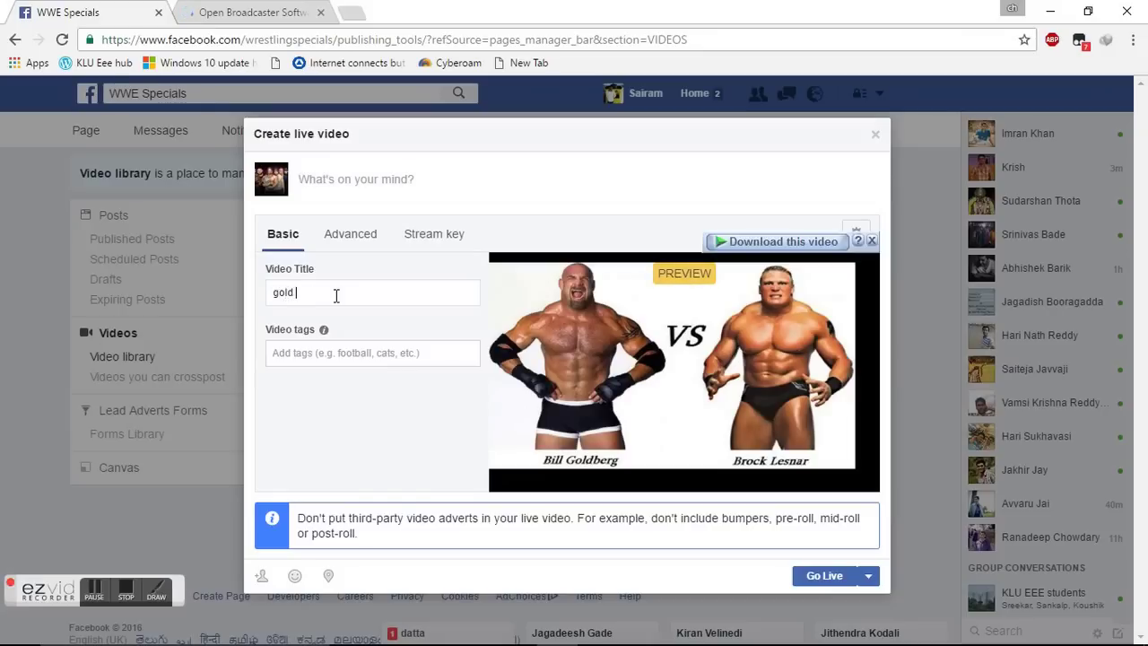
pyautogui.write(' berg vs llesnar')
pyautogui.click(396, 353)
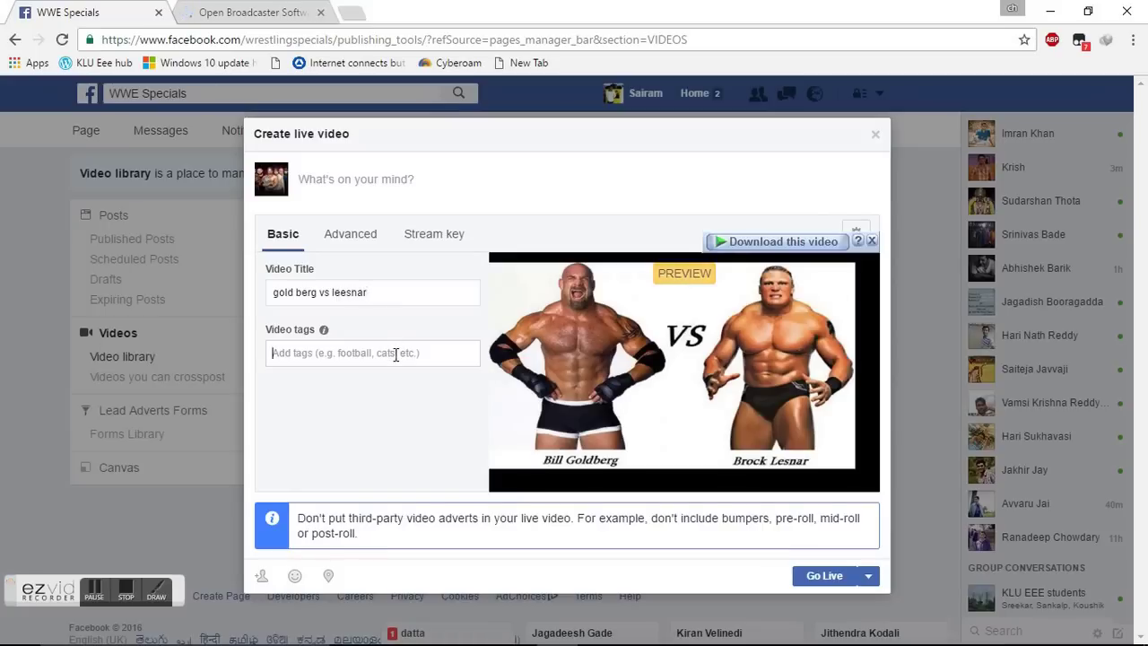
pyautogui.write('wwe raw')
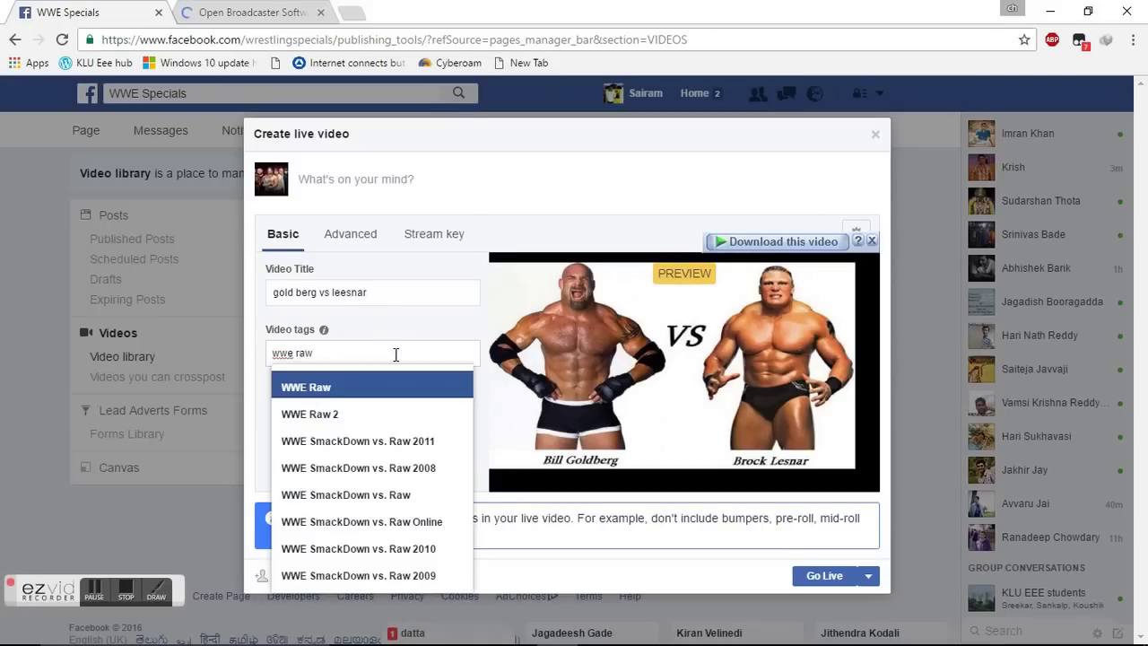
pyautogui.press('Return')
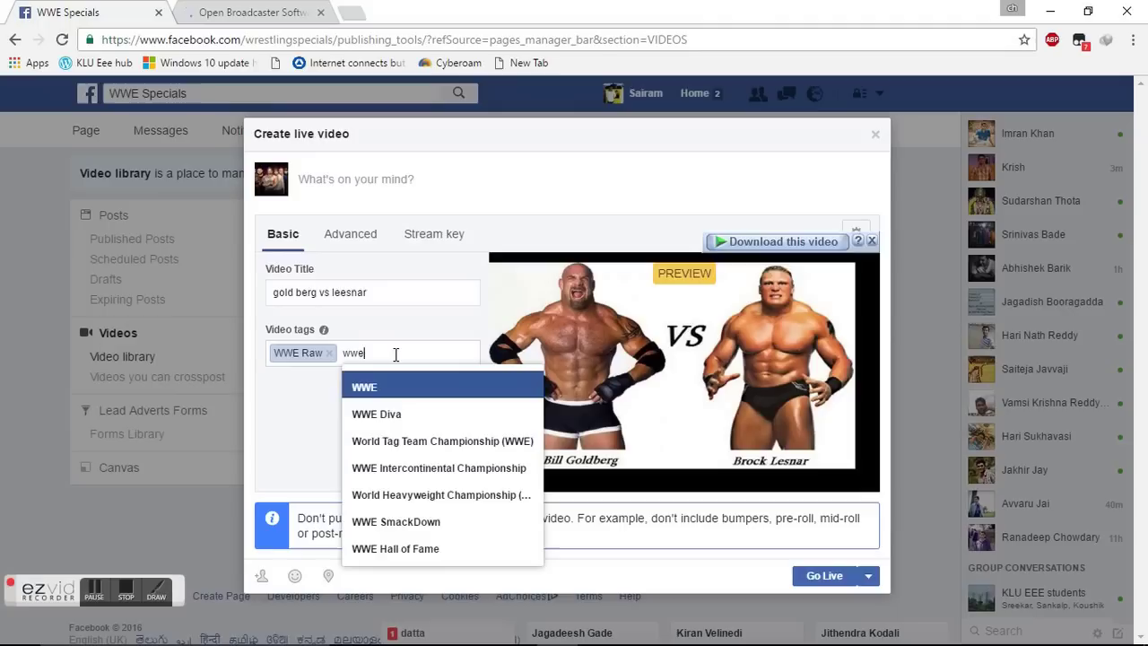
pyautogui.write('wwe smack')
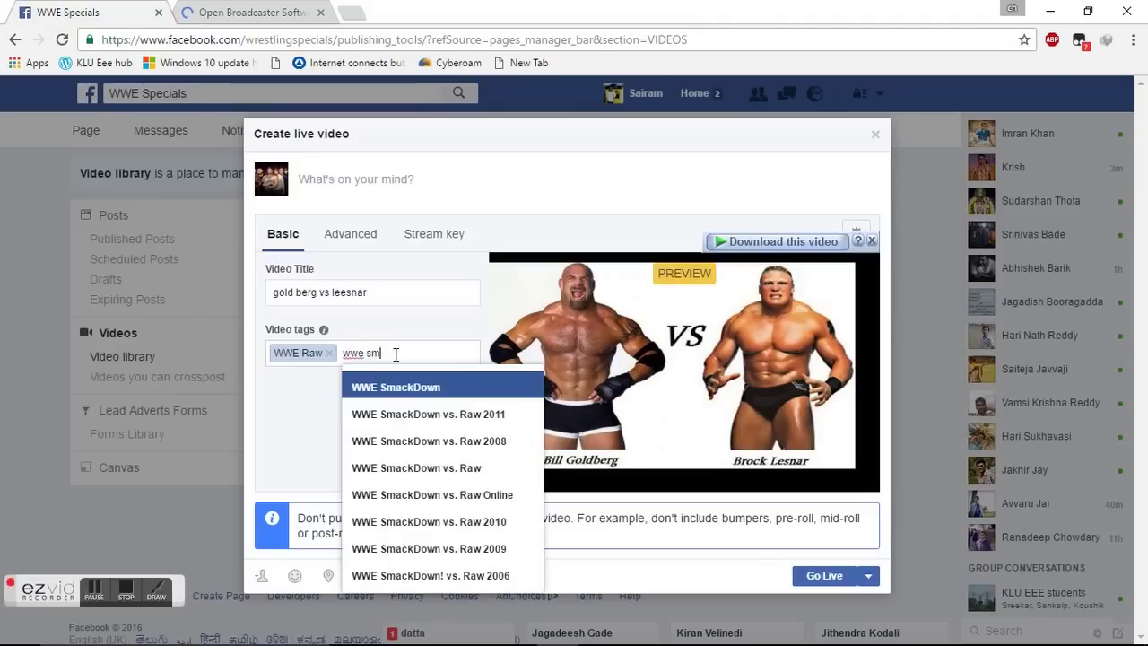
pyautogui.press('Return')
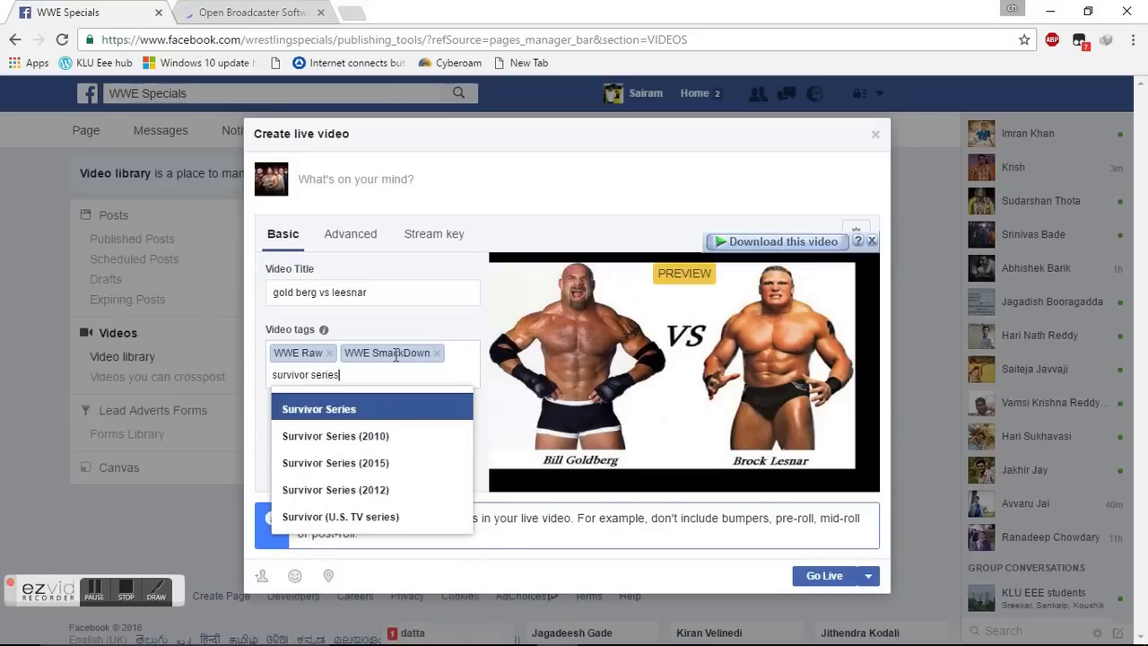
pyautogui.press('Return')
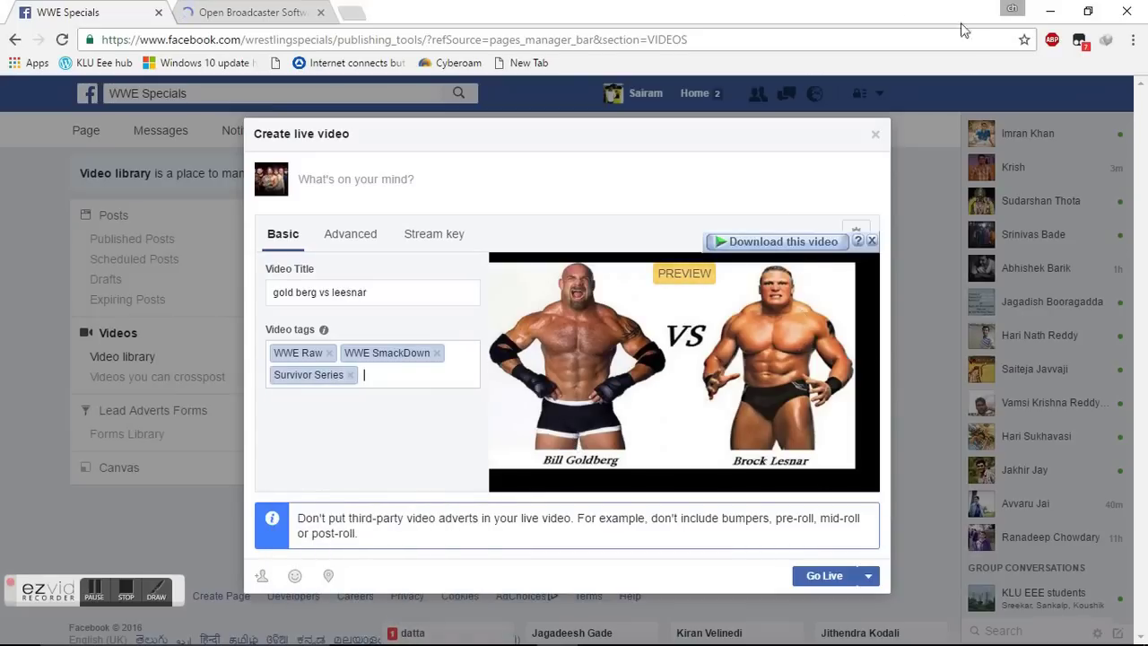
# Minimize the Facebook browser and switch to UC Browser, selecting its web address.
pyautogui.click(1050, 11)
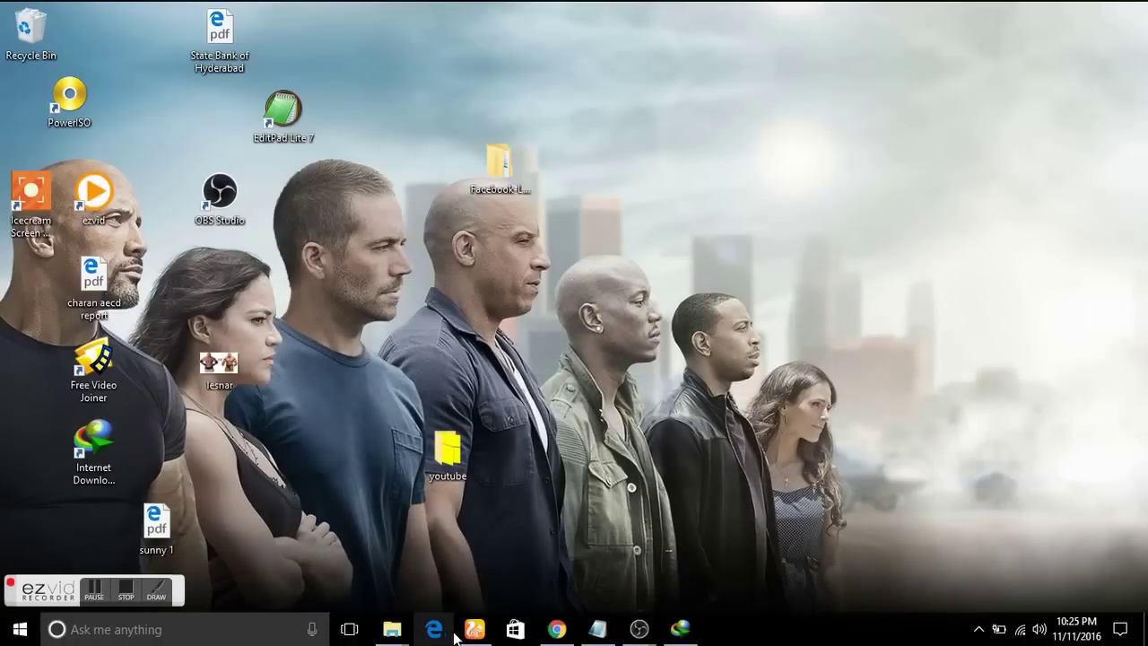
pyautogui.click(473, 630)
pyautogui.click(449, 36)
# Enter fasttony.es in UC Browser's address bar using the autocomplete suggestion.
pyautogui.press('BackSpace')
pyautogui.write('tony')
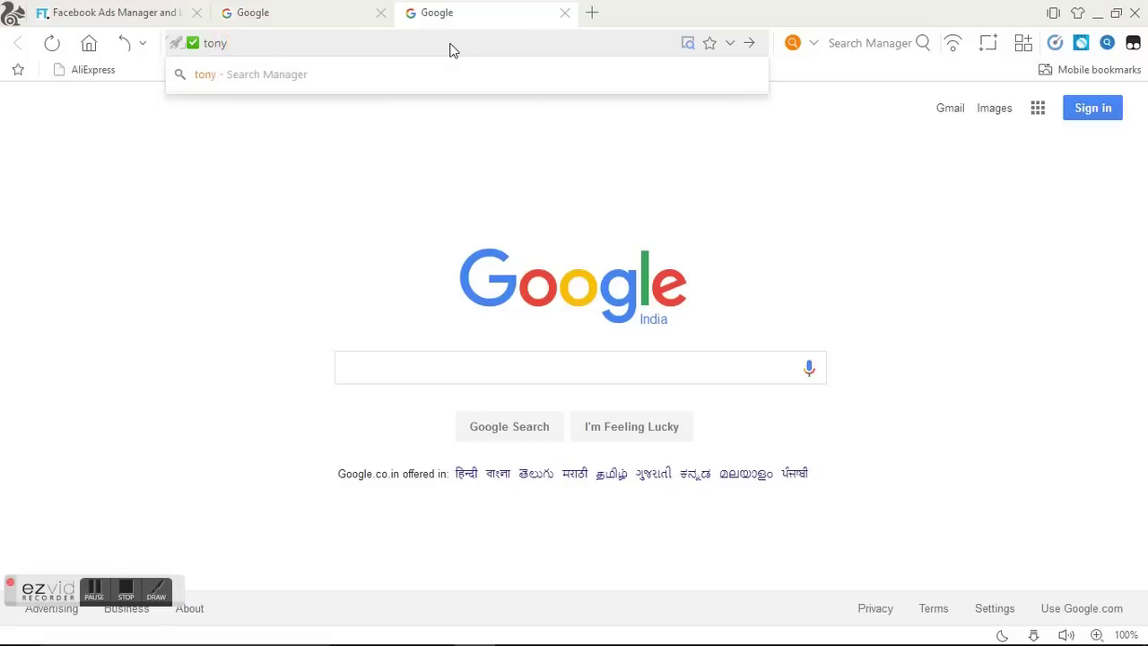
pyautogui.press('BackSpace')
pyautogui.press('BackSpace')
pyautogui.press('BackSpace')
pyautogui.press('BackSpace')
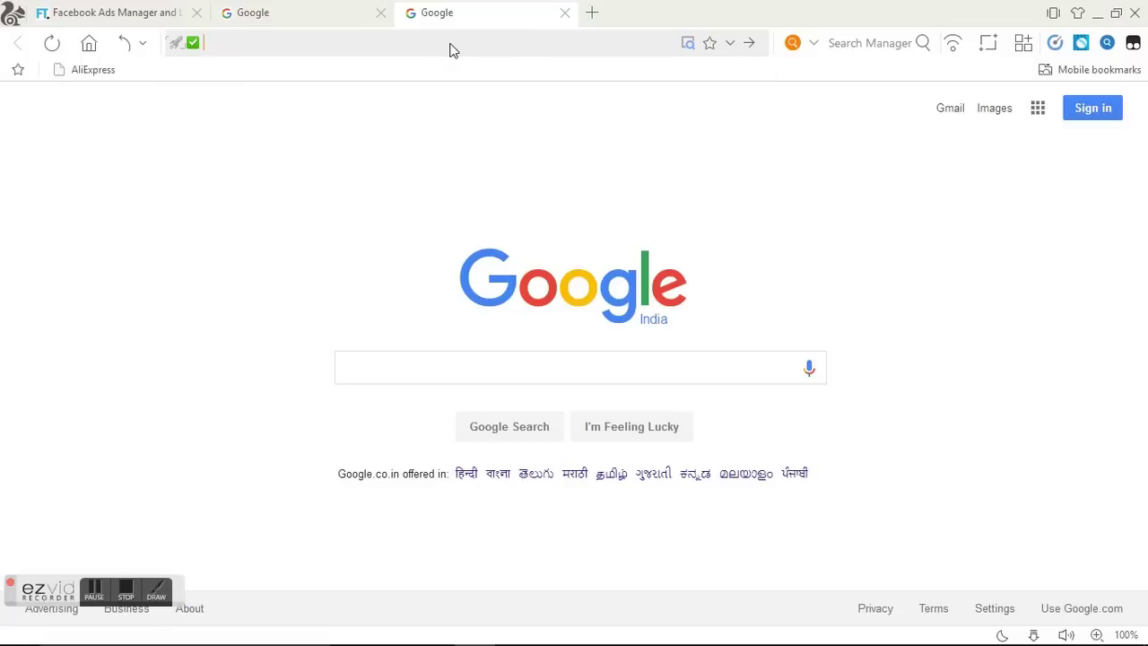
pyautogui.write('fasttony.es')
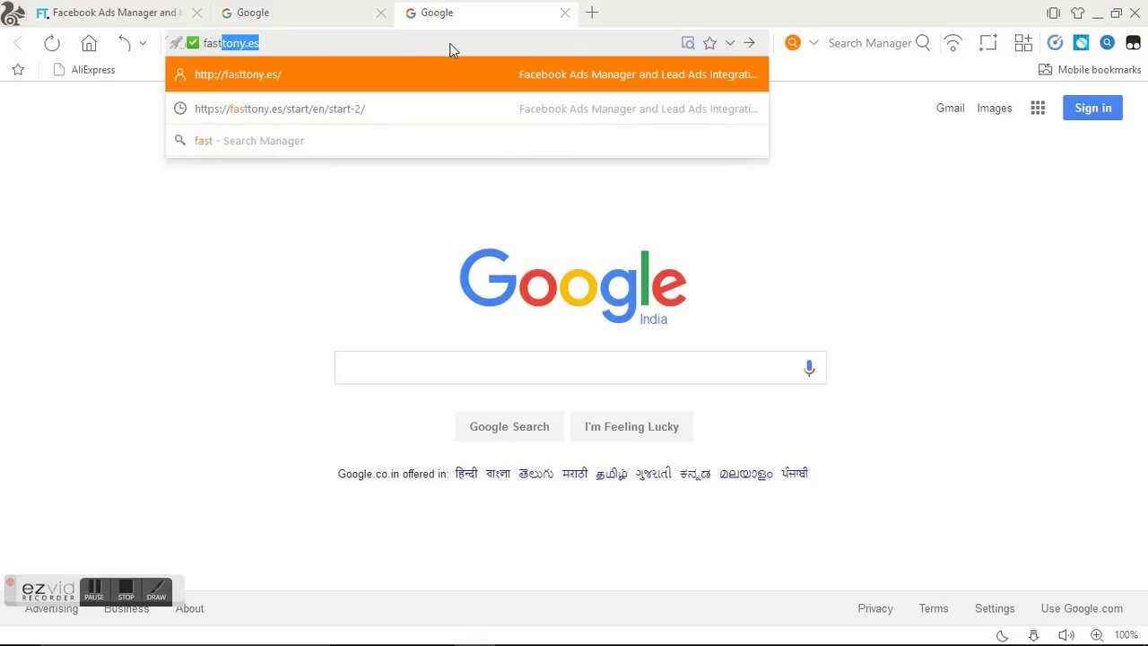
pyautogui.press('Right')
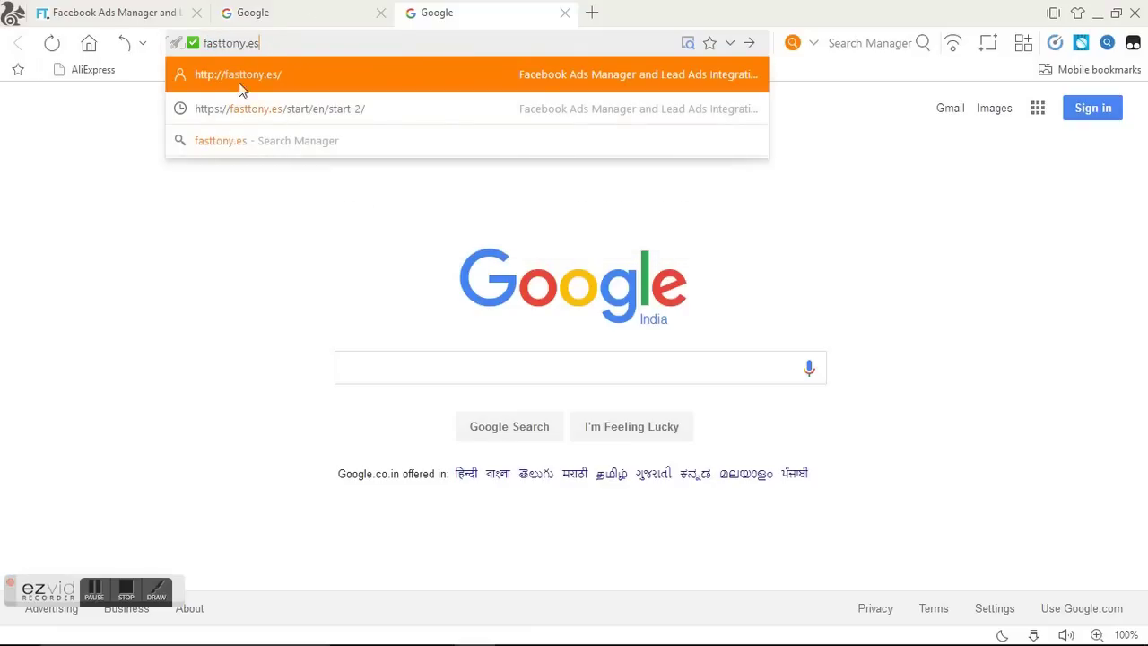
pyautogui.press('Return')
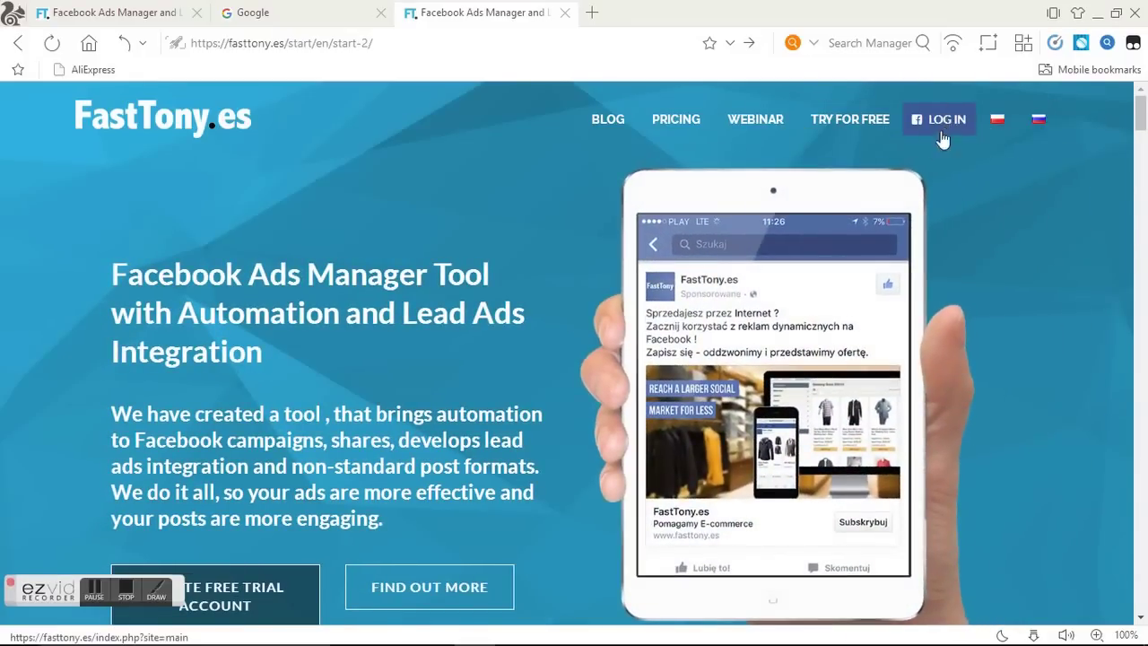
# Log in to FastTony.es through Facebook using the saved phone number and the account password.
pyautogui.click(946, 127)
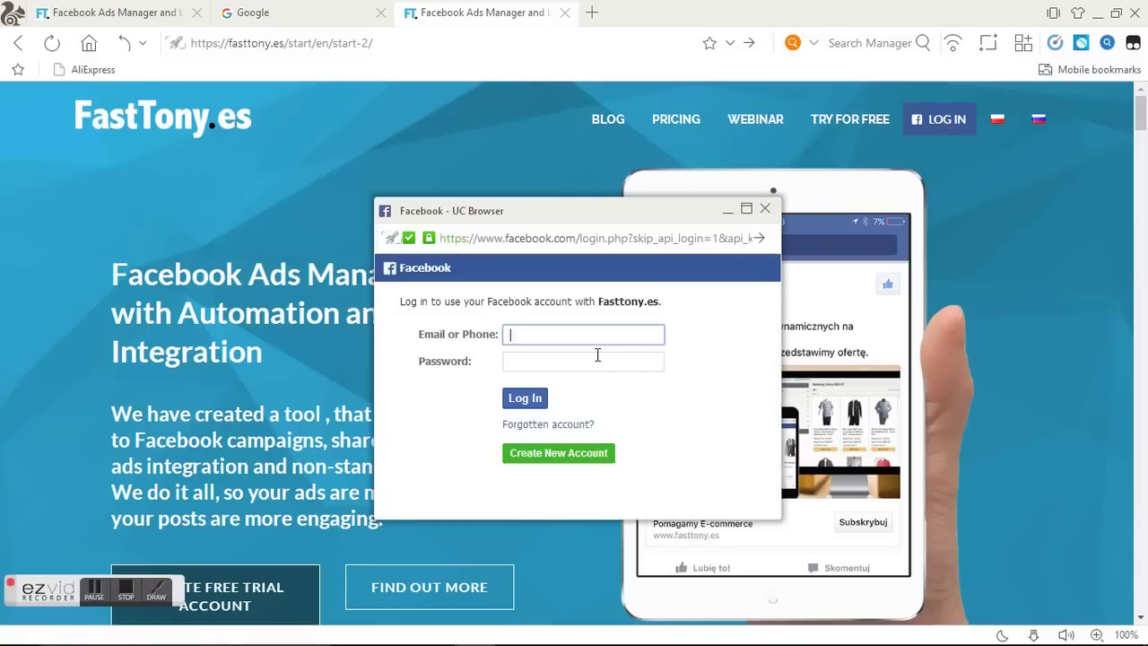
pyautogui.click(595, 335)
pyautogui.write('70326')
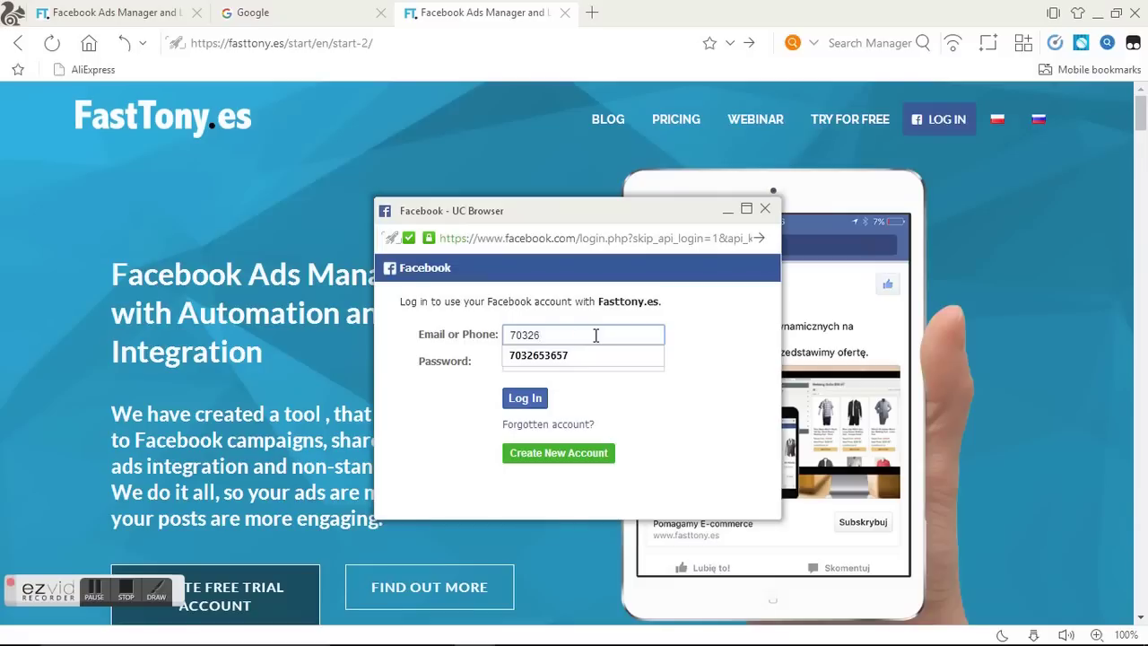
pyautogui.press('Down')
pyautogui.press('Return')
pyautogui.click(594, 366)
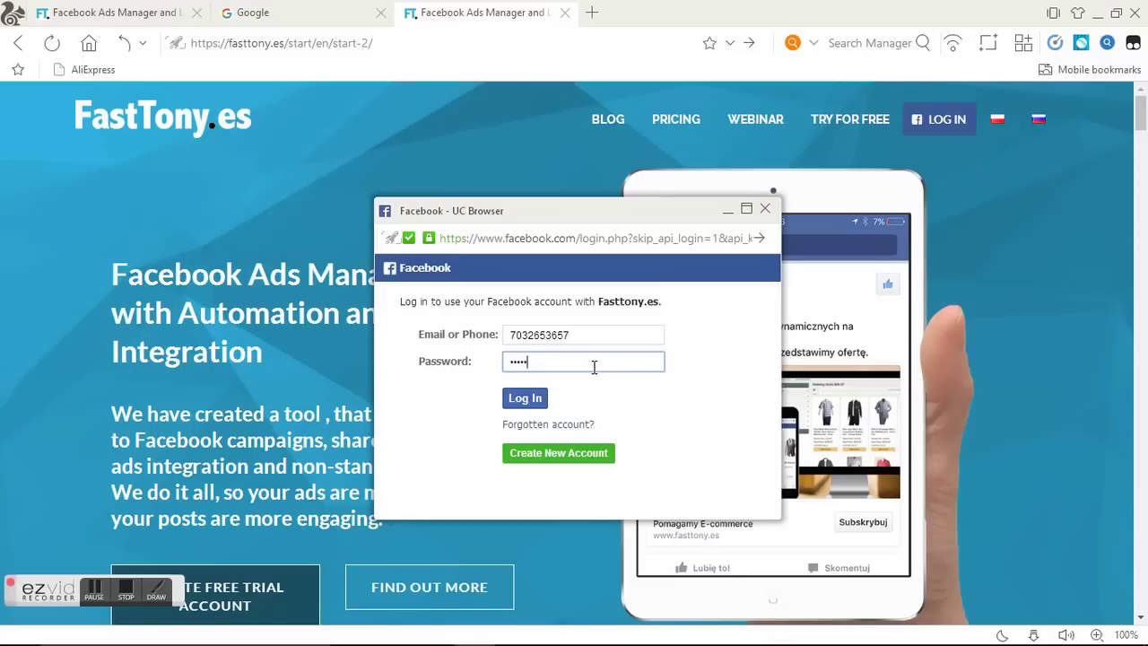
pyautogui.click(537, 402)
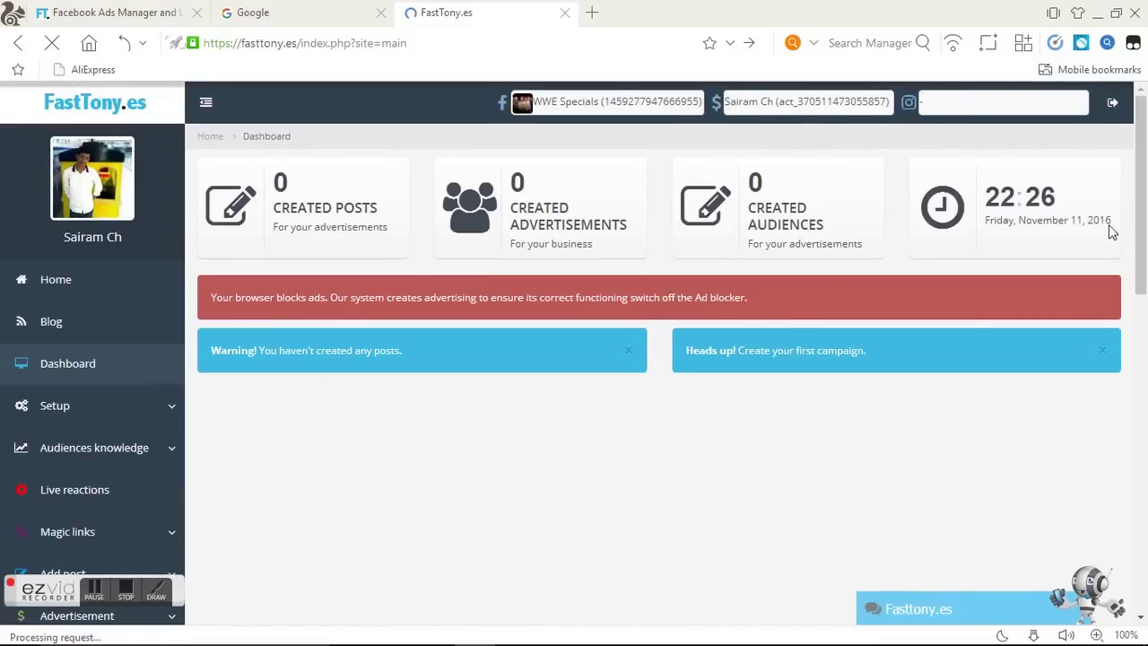
# In FastTony's Live streaming section, set the Facebook Go Live destination to the WWE Specials page.
pyautogui.moveTo(1144, 236); pyautogui.dragTo(1143, 359)
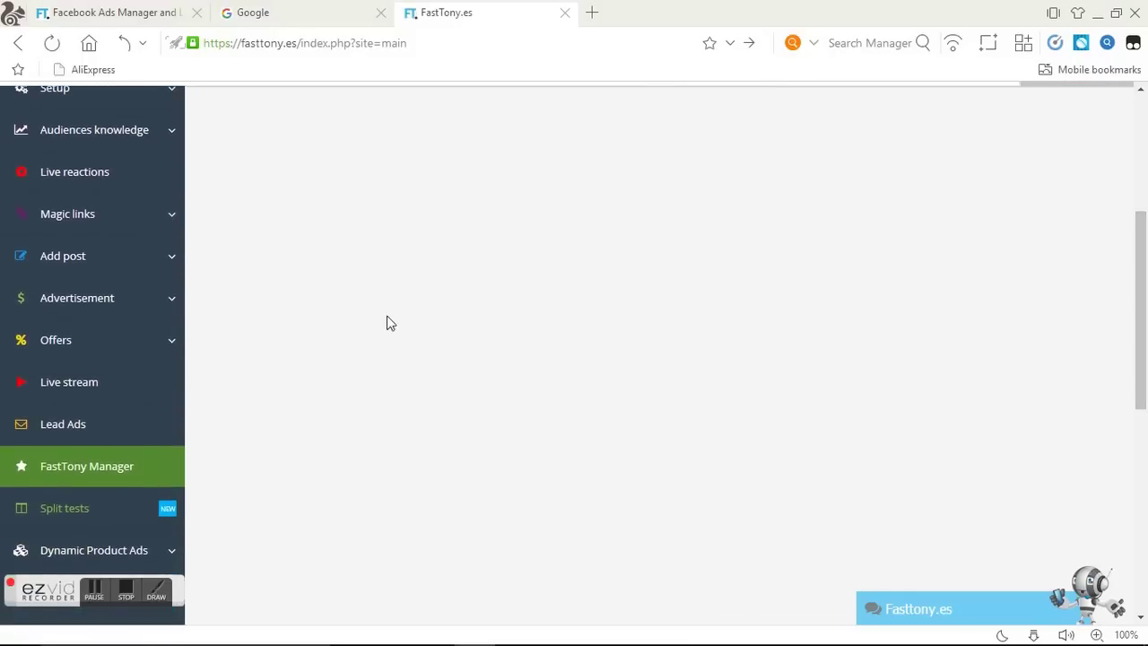
pyautogui.click(33, 380)
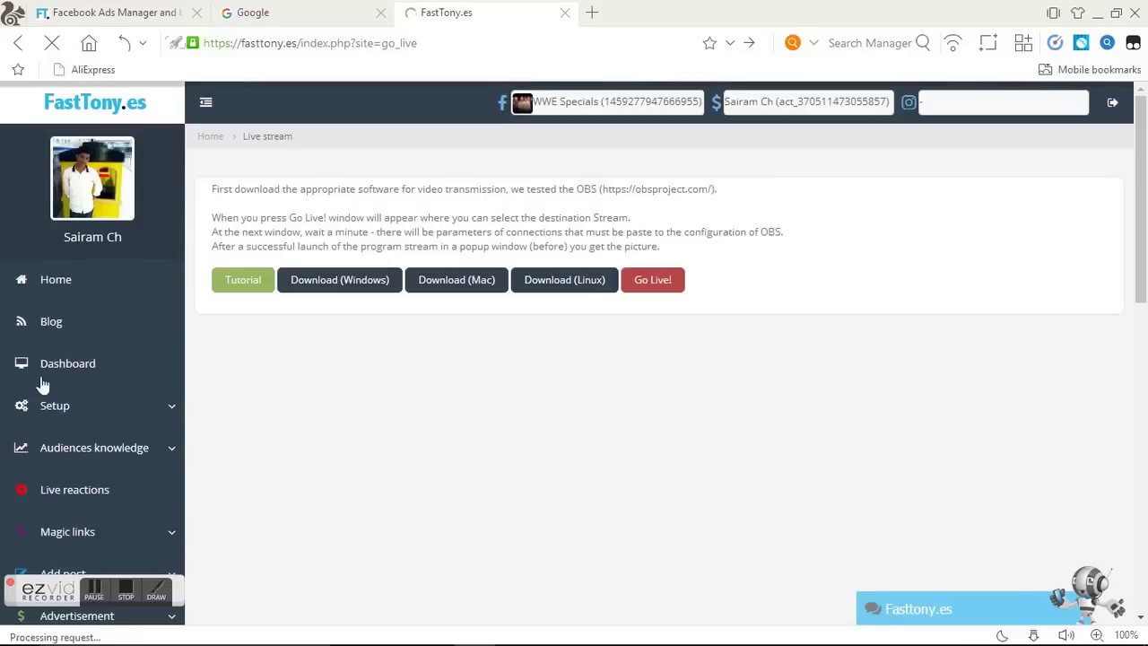
pyautogui.click(655, 280)
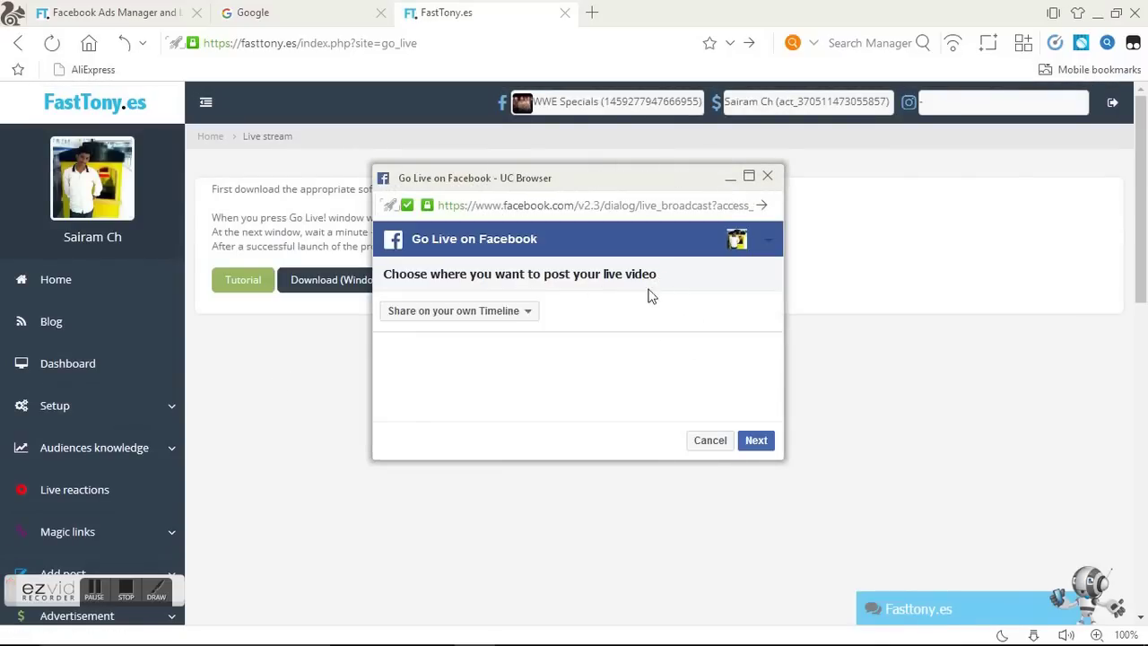
pyautogui.click(528, 311)
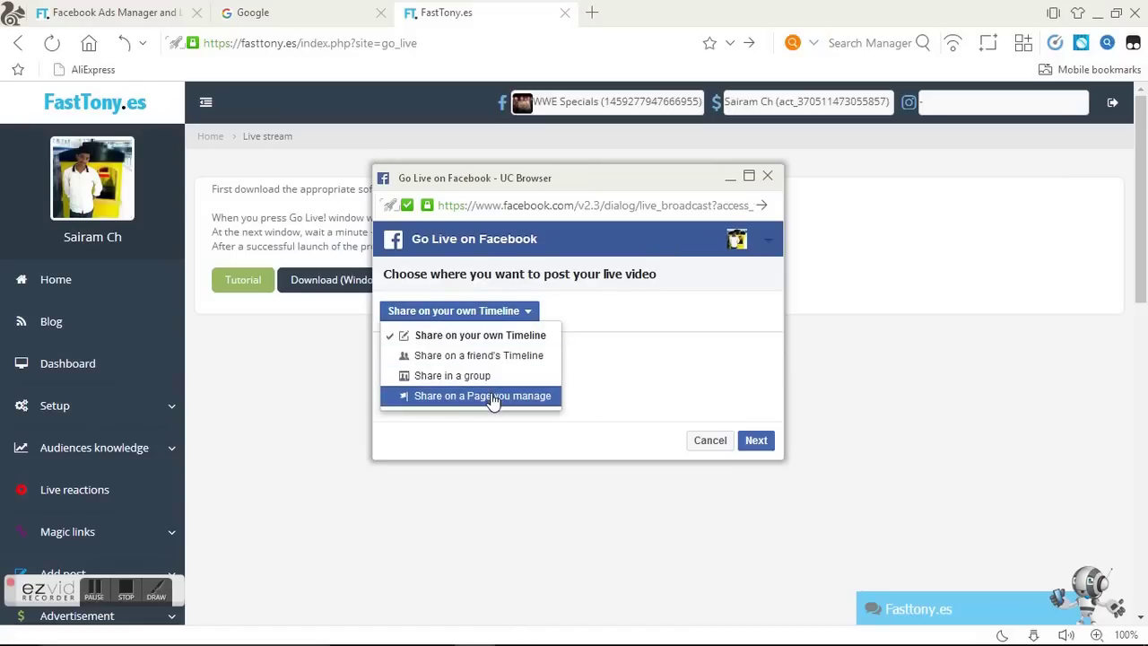
pyautogui.click(492, 397)
pyautogui.click(473, 349)
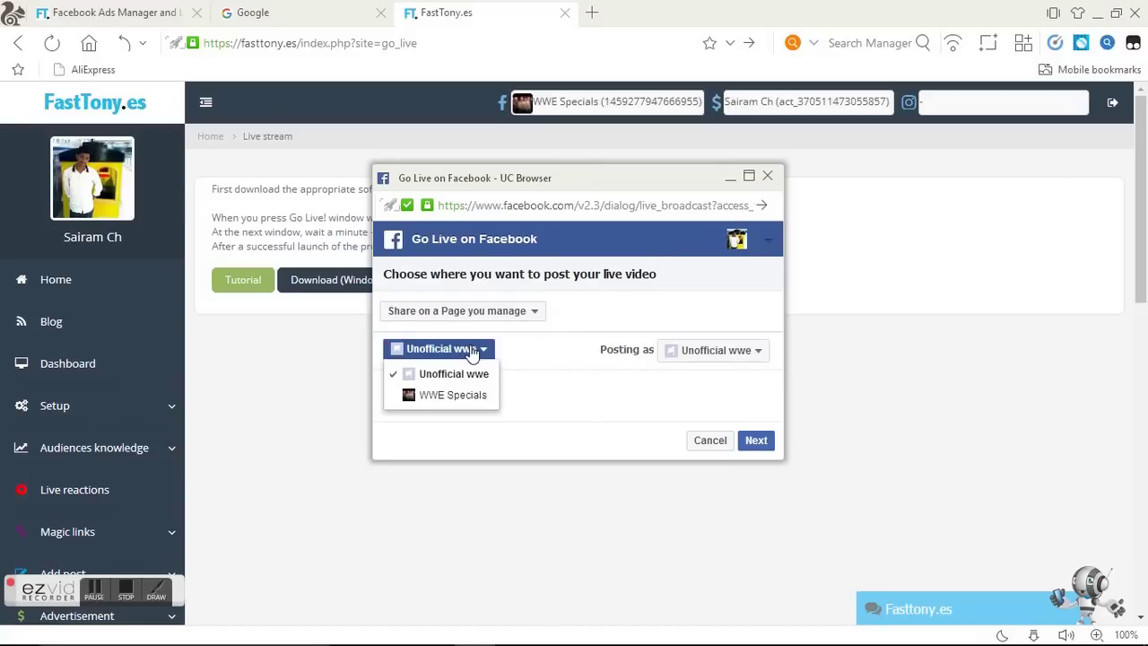
pyautogui.click(462, 394)
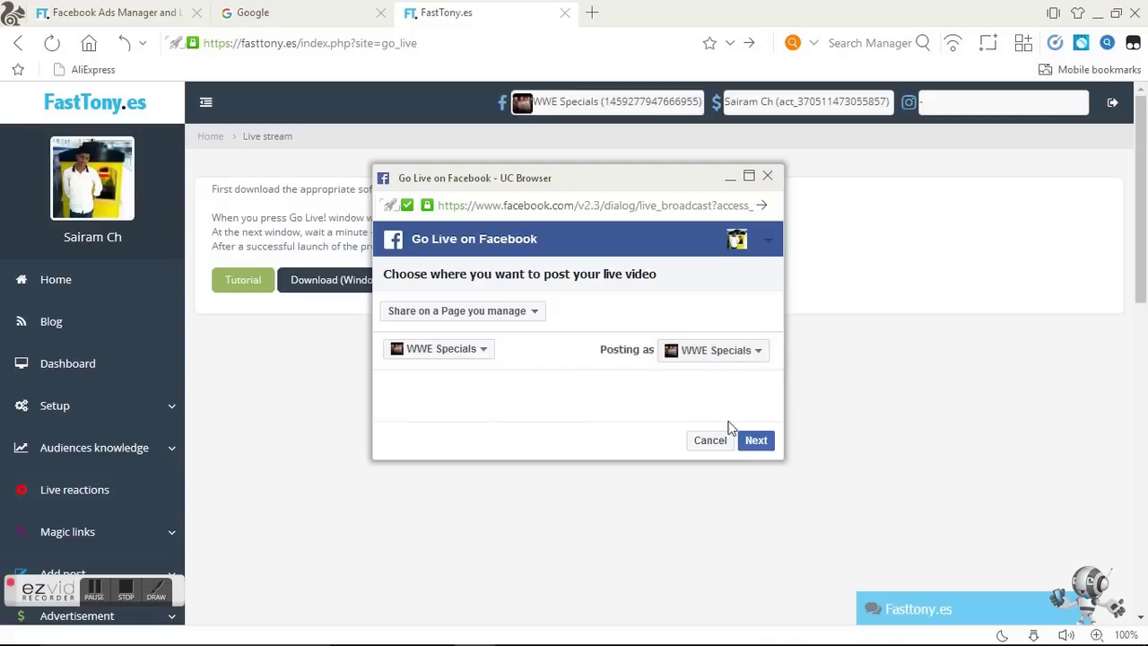
pyautogui.click(758, 443)
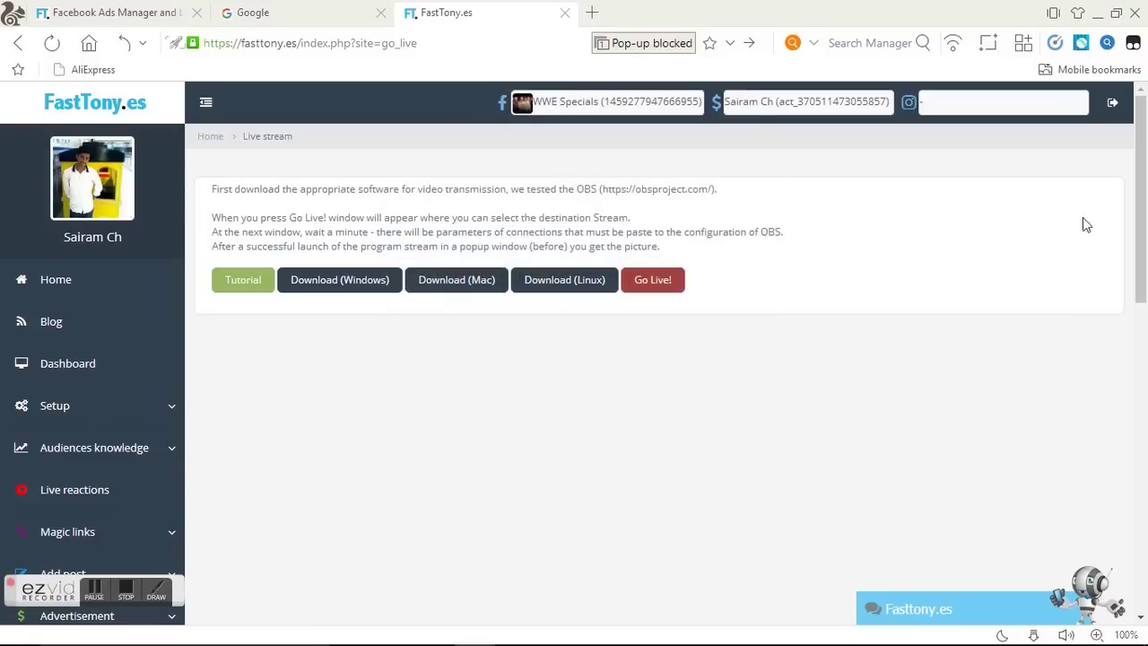
# Open Live reactions and load Desktop\lesnar.jpg as the background image.
pyautogui.moveTo(1143, 254); pyautogui.dragTo(1145, 334)
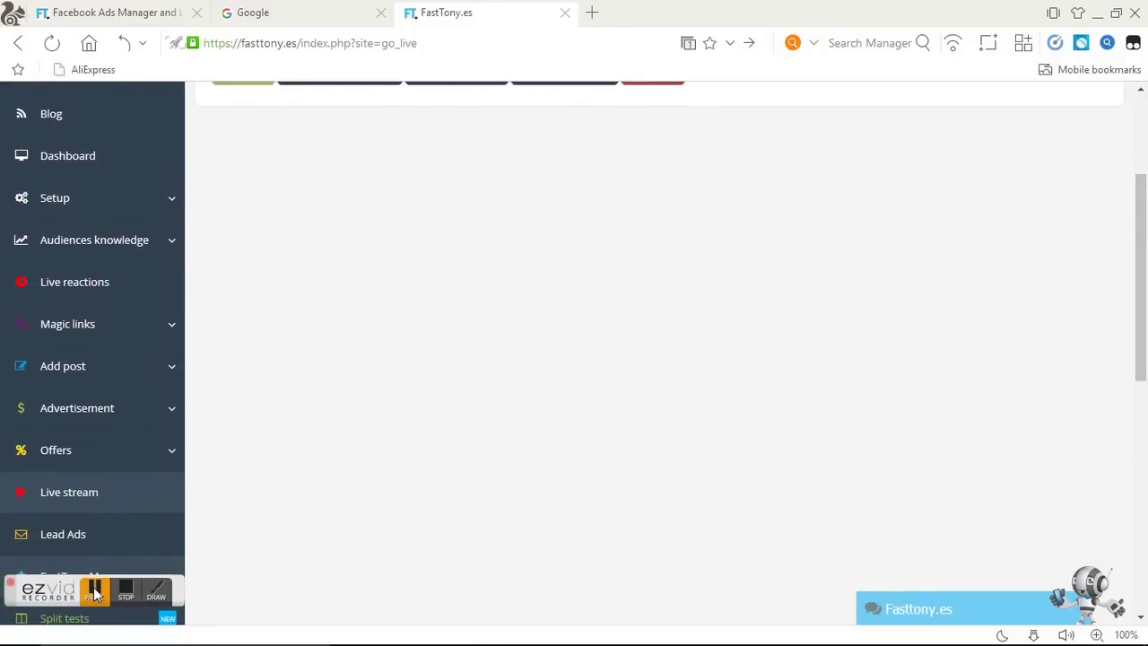
pyautogui.click(95, 594)
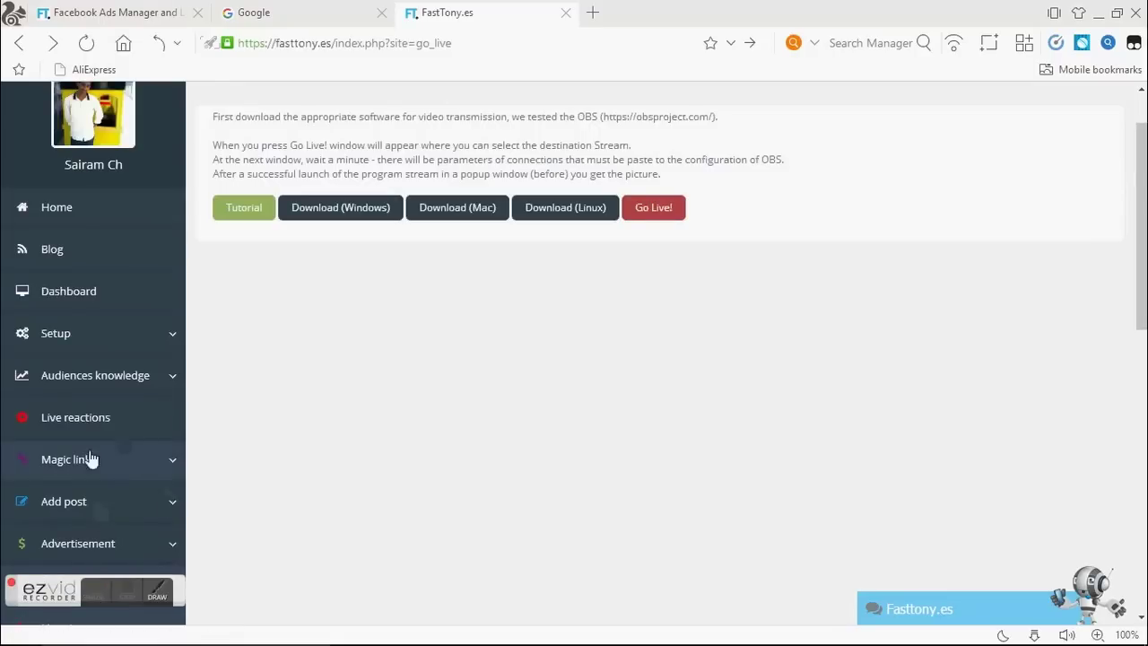
pyautogui.click(104, 417)
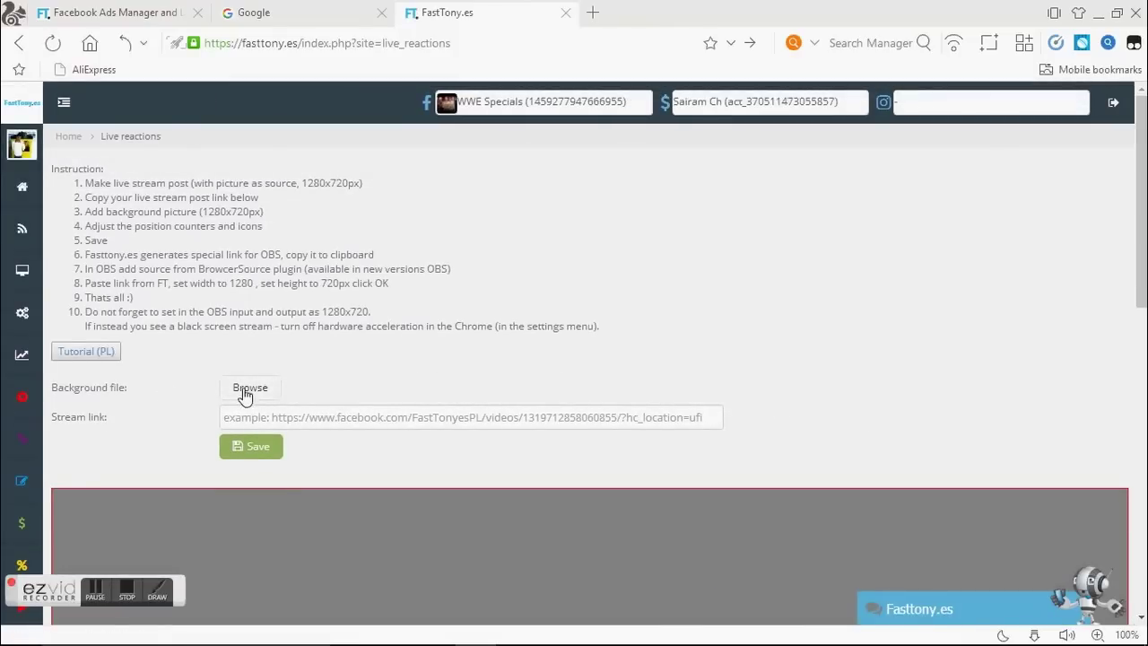
pyautogui.click(243, 390)
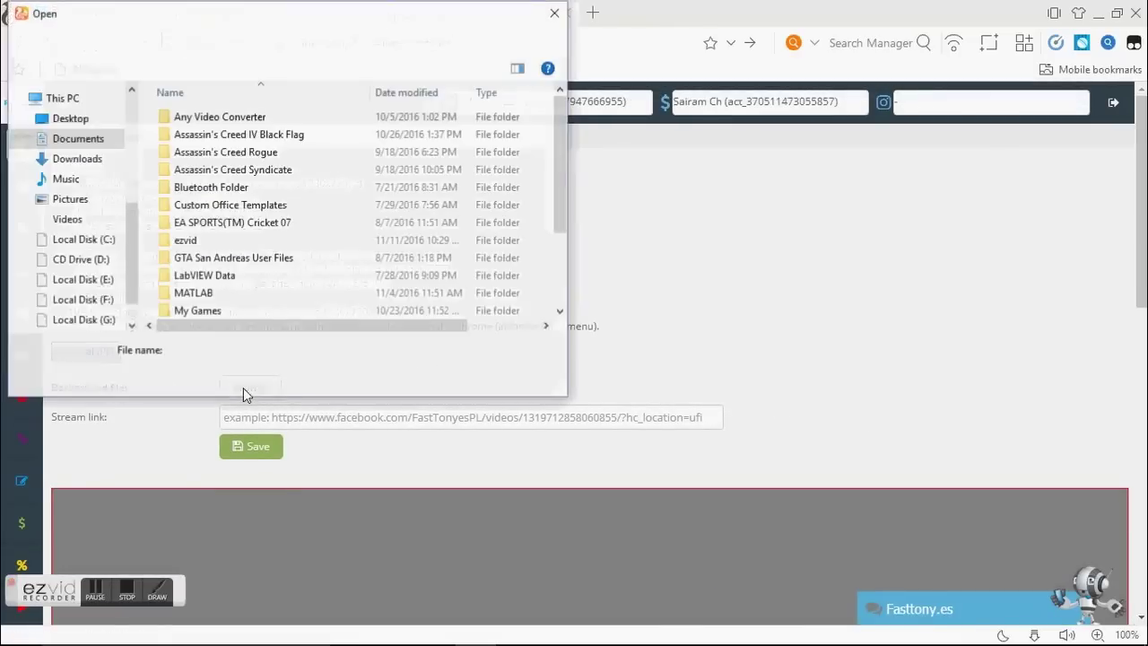
pyautogui.click(76, 121)
pyautogui.click(415, 157)
pyautogui.click(427, 375)
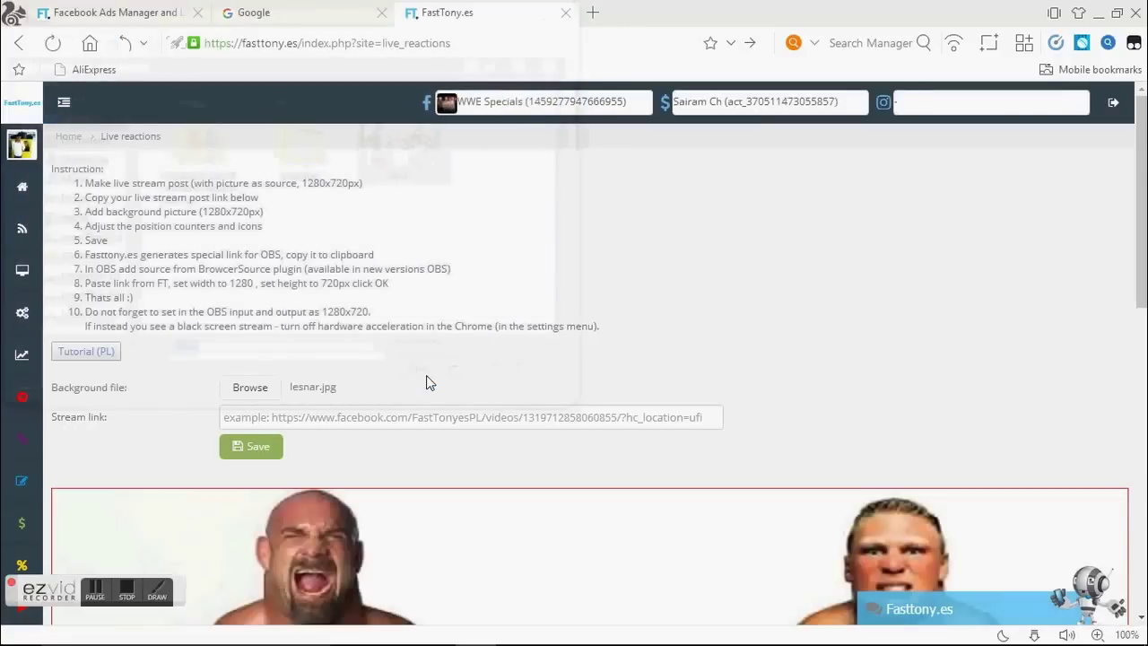
# Place the 2345 and 6789 counters under the like and heart icons, shift the heart right, and attempt saving.
pyautogui.scroll(-4, 959, 407)
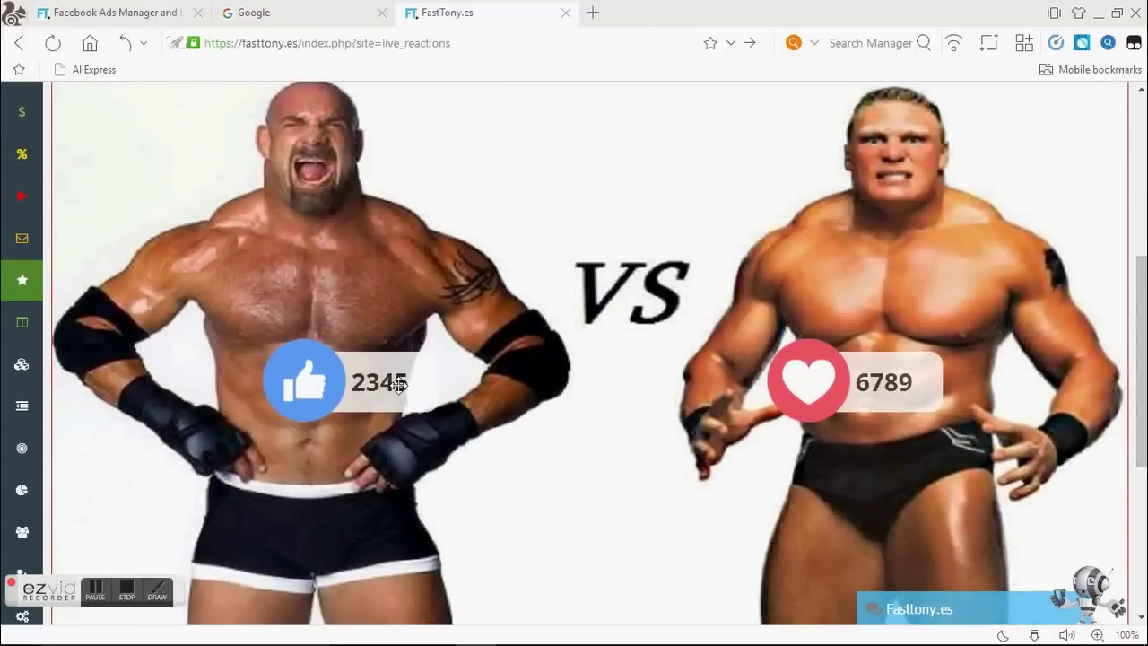
pyautogui.moveTo(392, 379); pyautogui.dragTo(336, 474)
pyautogui.moveTo(904, 382); pyautogui.dragTo(835, 462)
pyautogui.moveTo(815, 389); pyautogui.dragTo(862, 395)
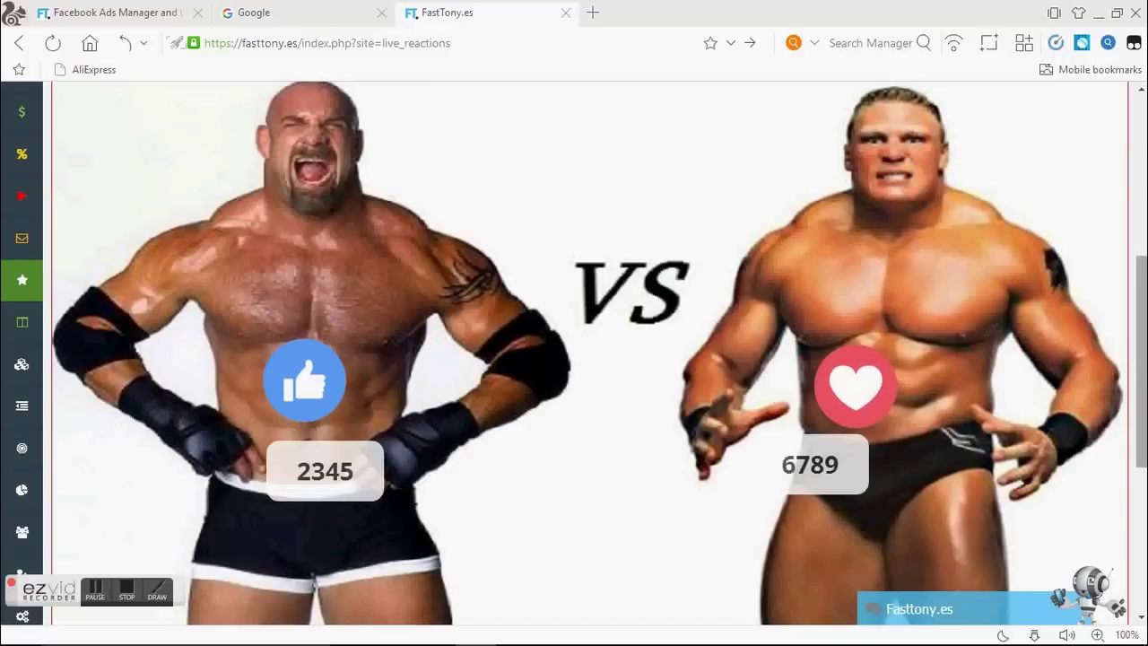
pyautogui.moveTo(1143, 401); pyautogui.dragTo(1145, 334)
pyautogui.scroll(1, 507, 490)
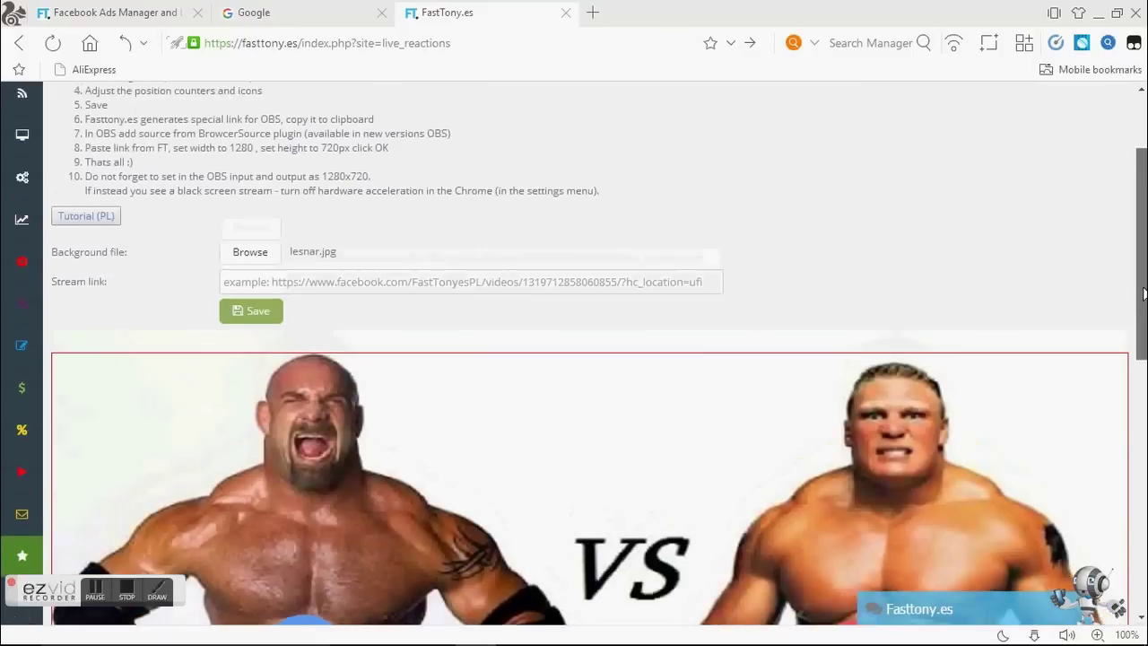
pyautogui.click(270, 319)
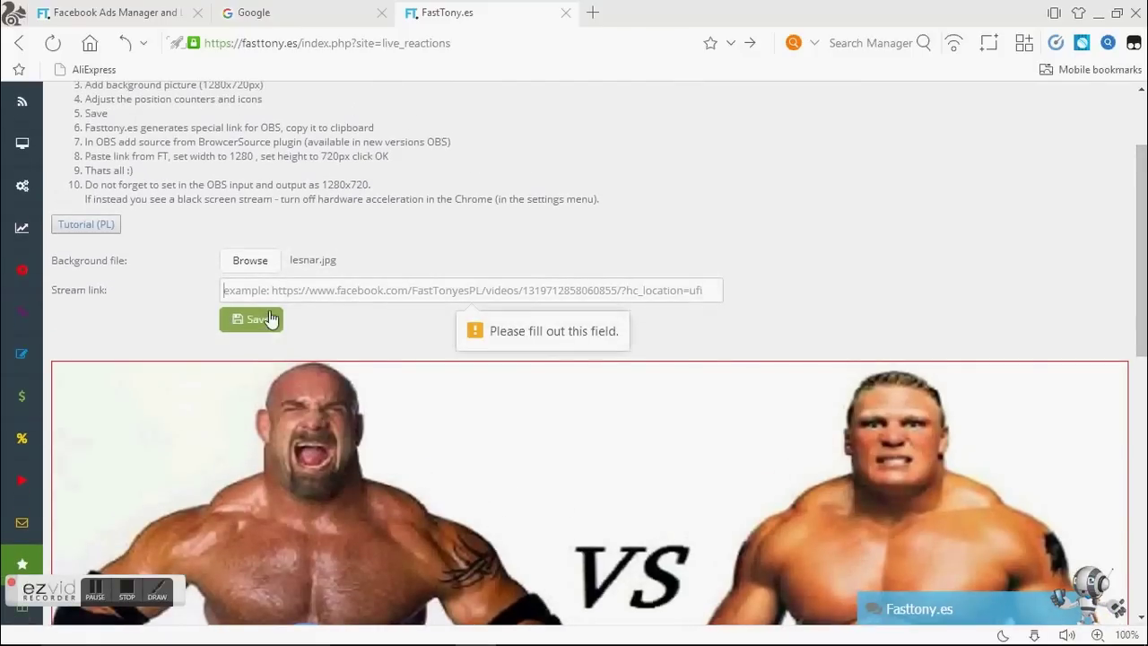
pyautogui.click(1094, 14)
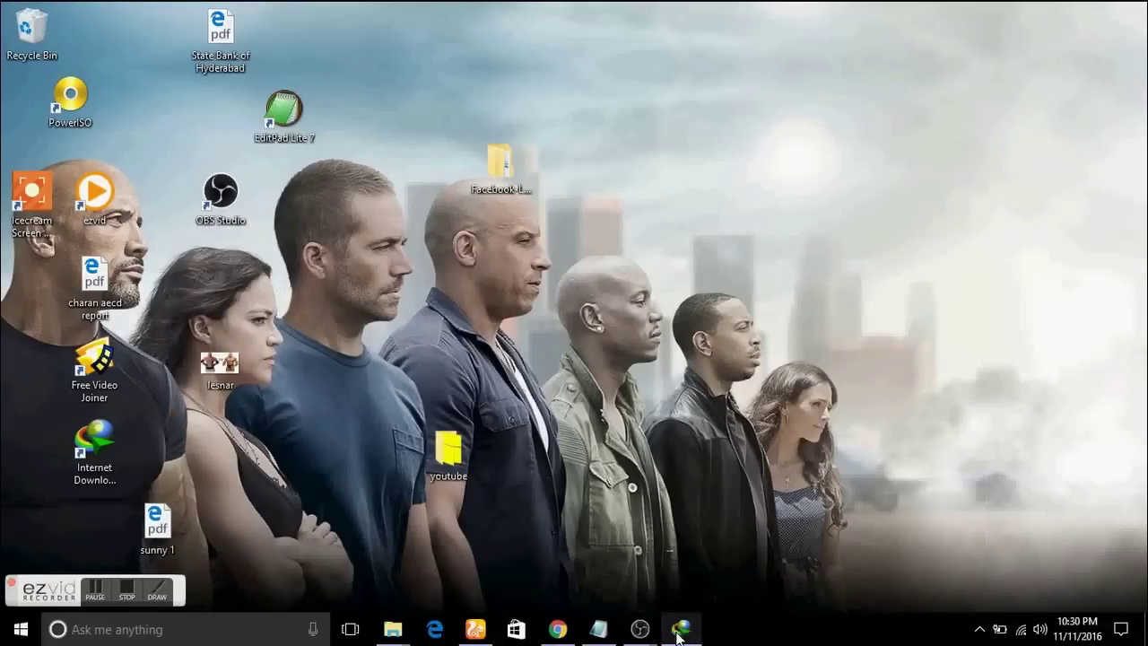
# Restore the Facebook browser and go live with 'gold berg vs leesnar', closing the dialog.
pyautogui.moveTo(638, 629)
pyautogui.moveTo(698, 590)
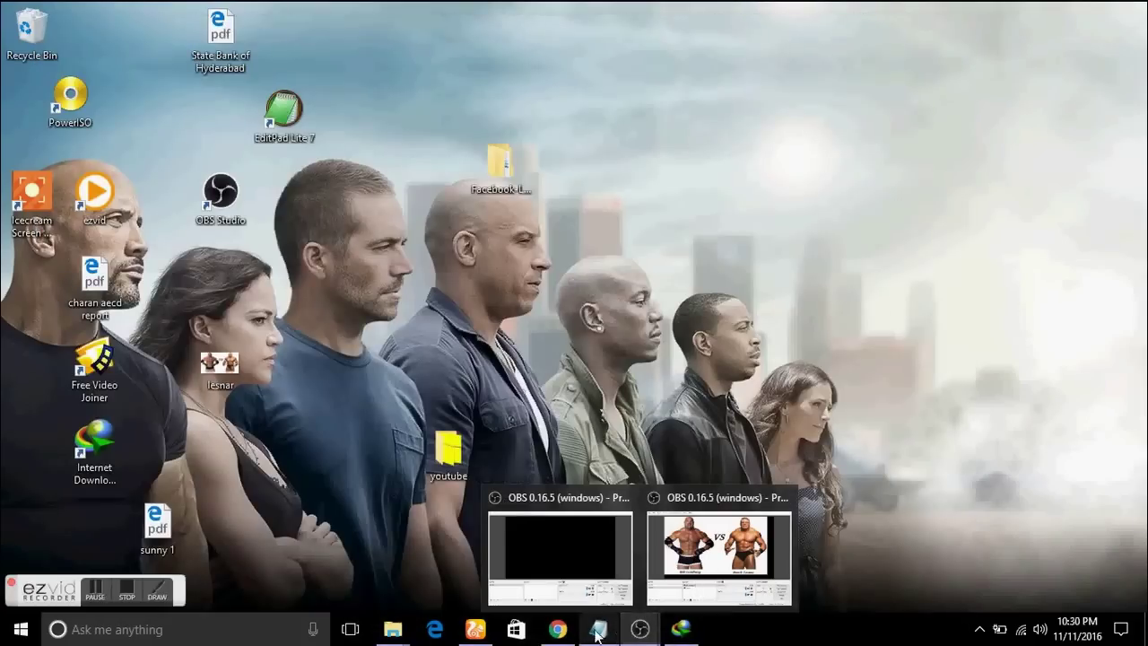
pyautogui.click(558, 630)
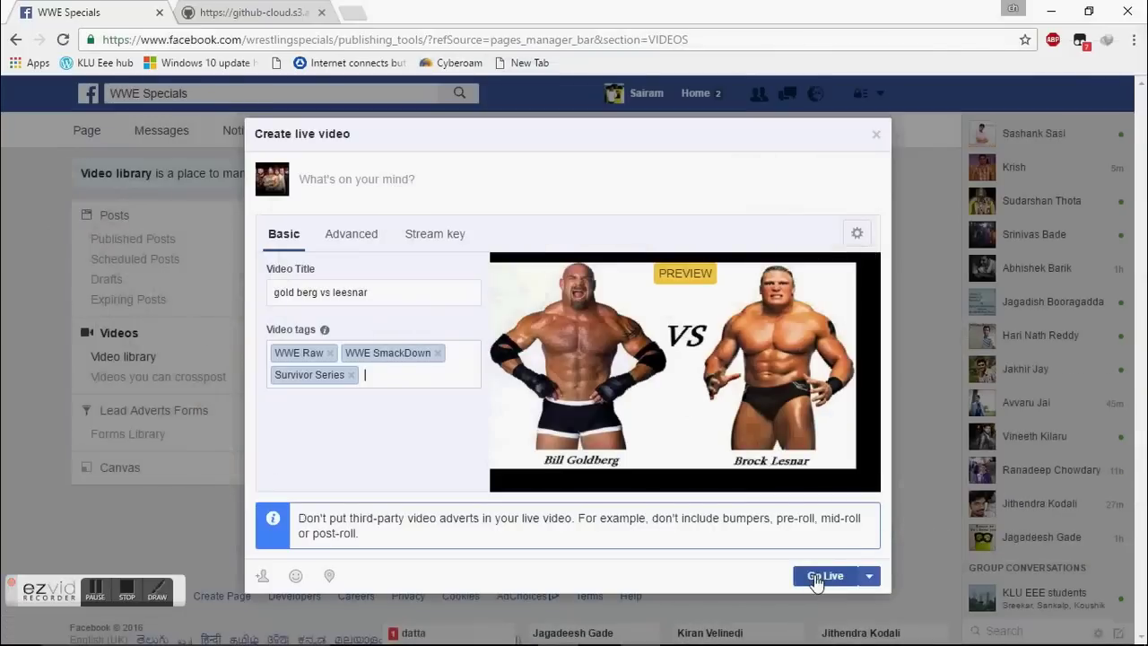
pyautogui.click(826, 575)
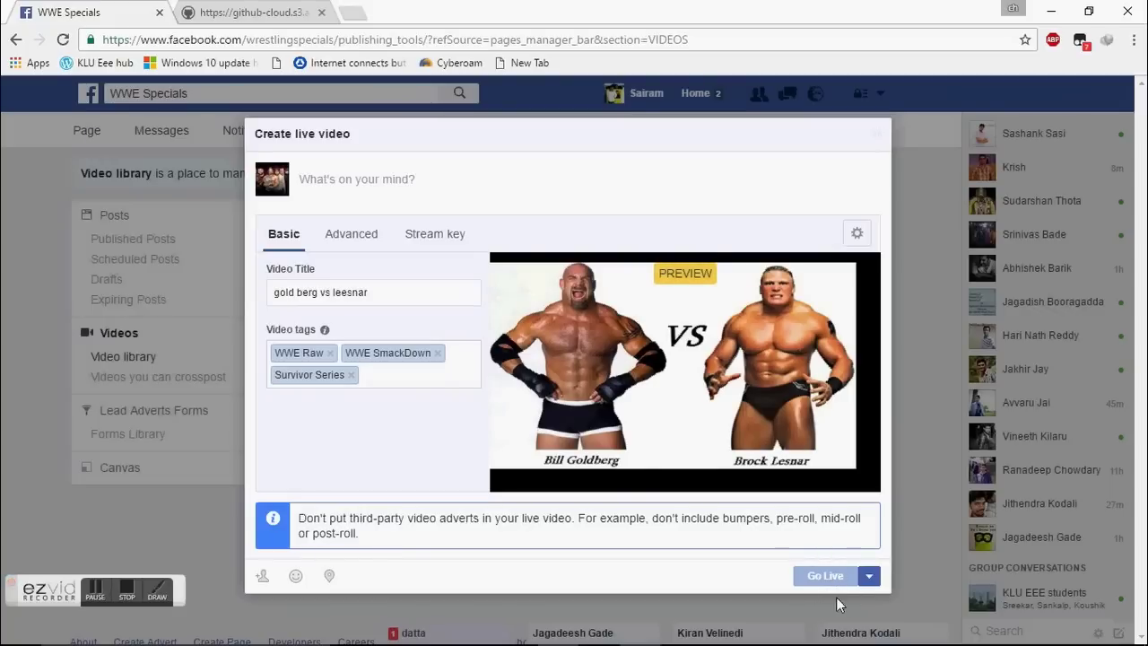
pyautogui.click(897, 272)
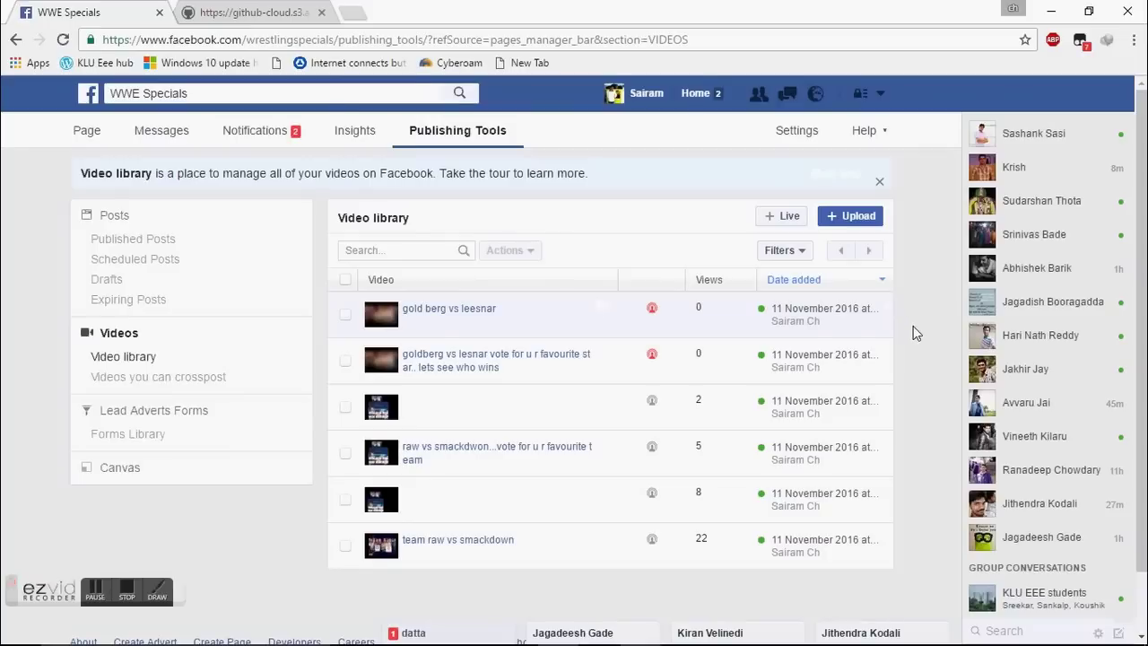
# Open Video details for the live 'gold berg vs leesnar' video, currently showing zero views.
pyautogui.moveTo(598, 321)
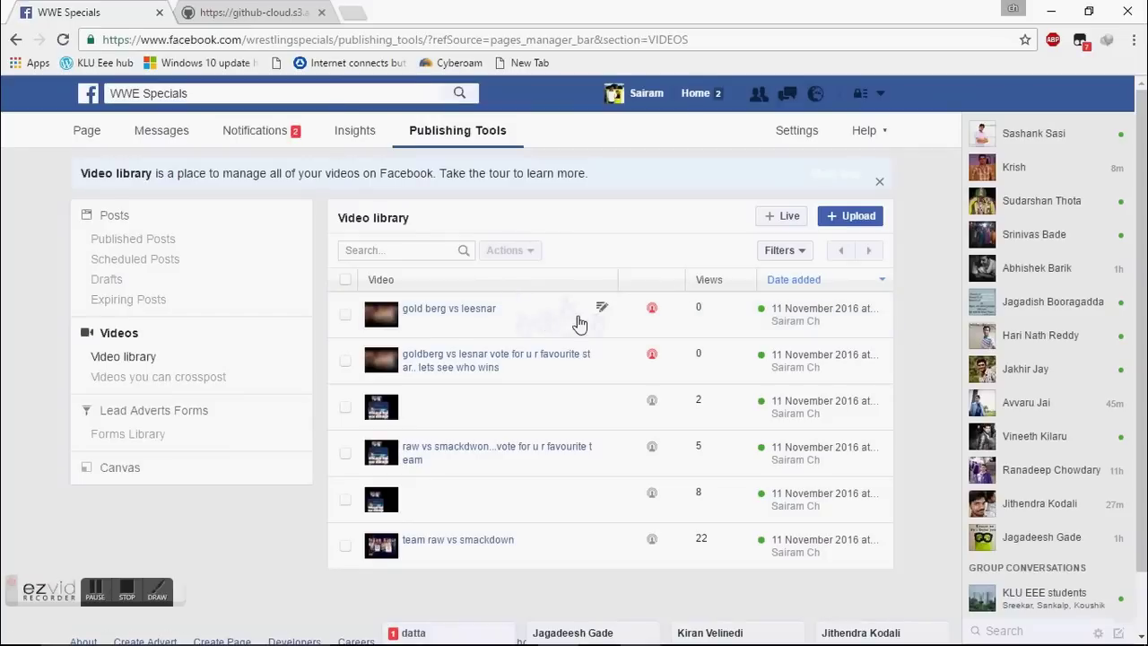
pyautogui.click(579, 323)
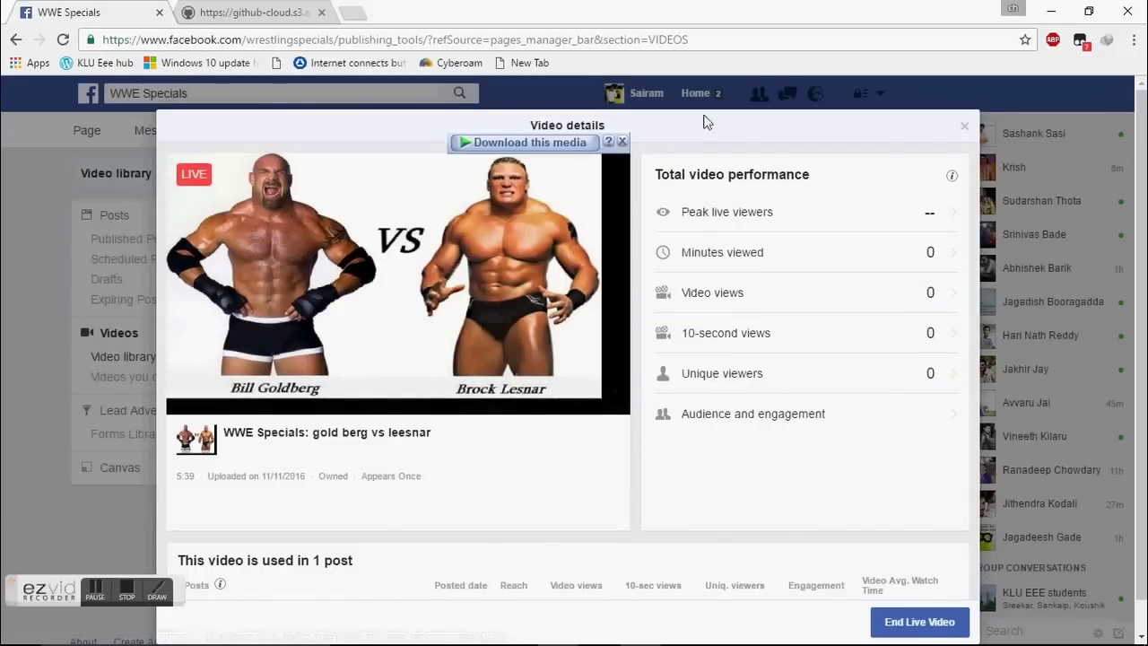
pyautogui.moveTo(710, 129); pyautogui.dragTo(713, 193)
pyautogui.click(772, 134)
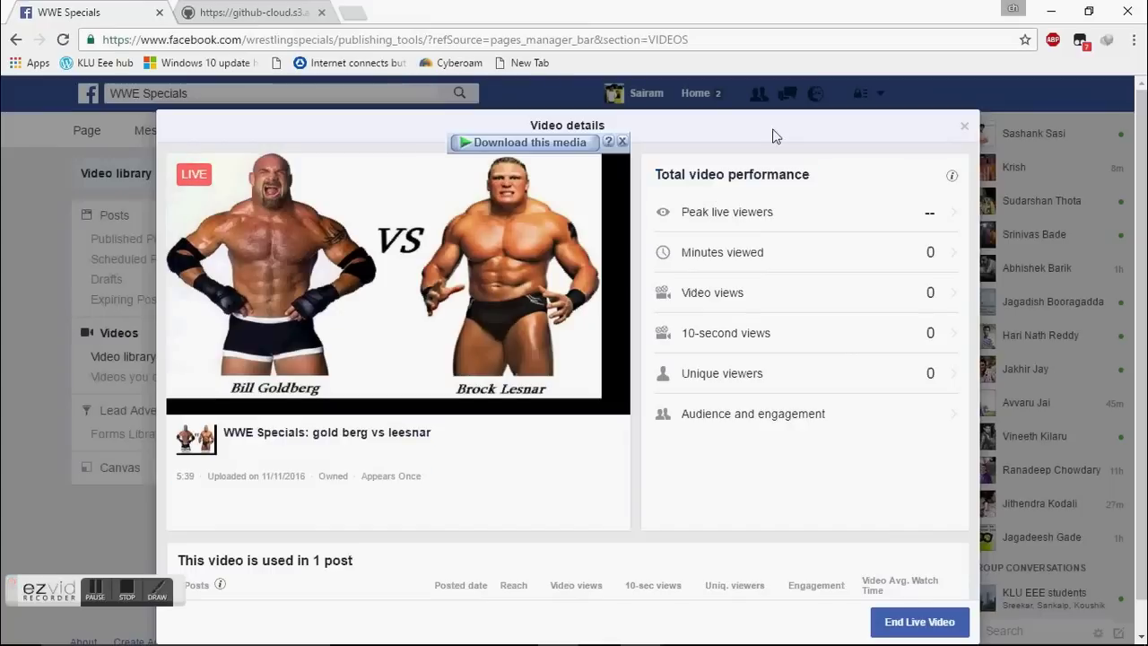
# Load facebook.com in a new browser tab to reach the news feed.
pyautogui.click(355, 13)
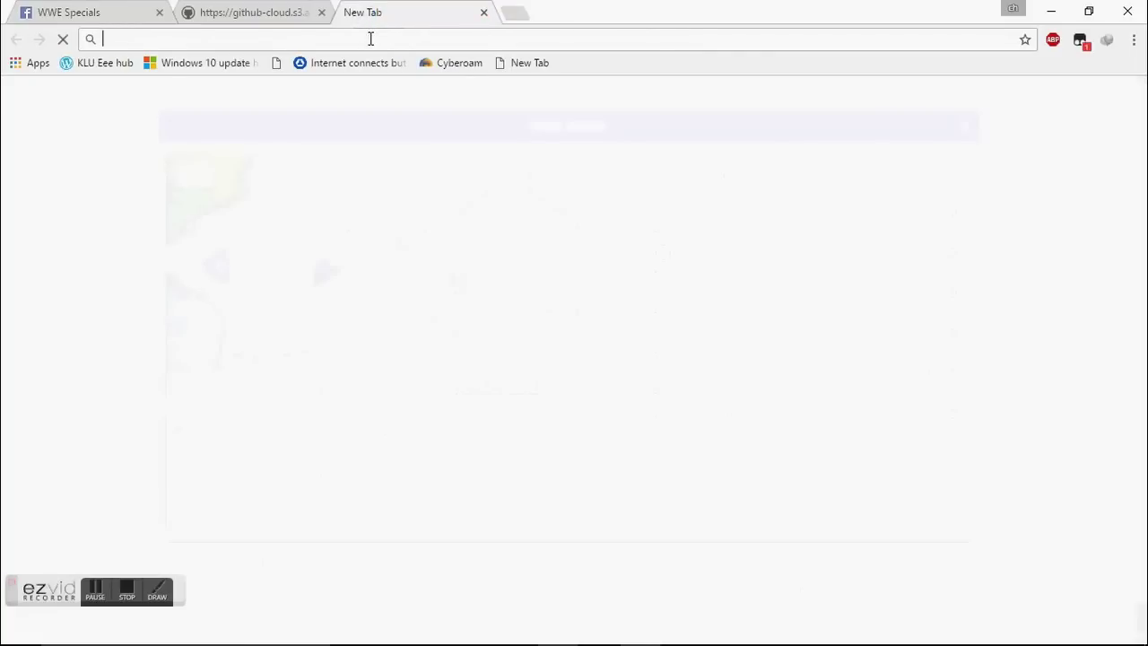
pyautogui.write('fa')
pyautogui.press('Return')
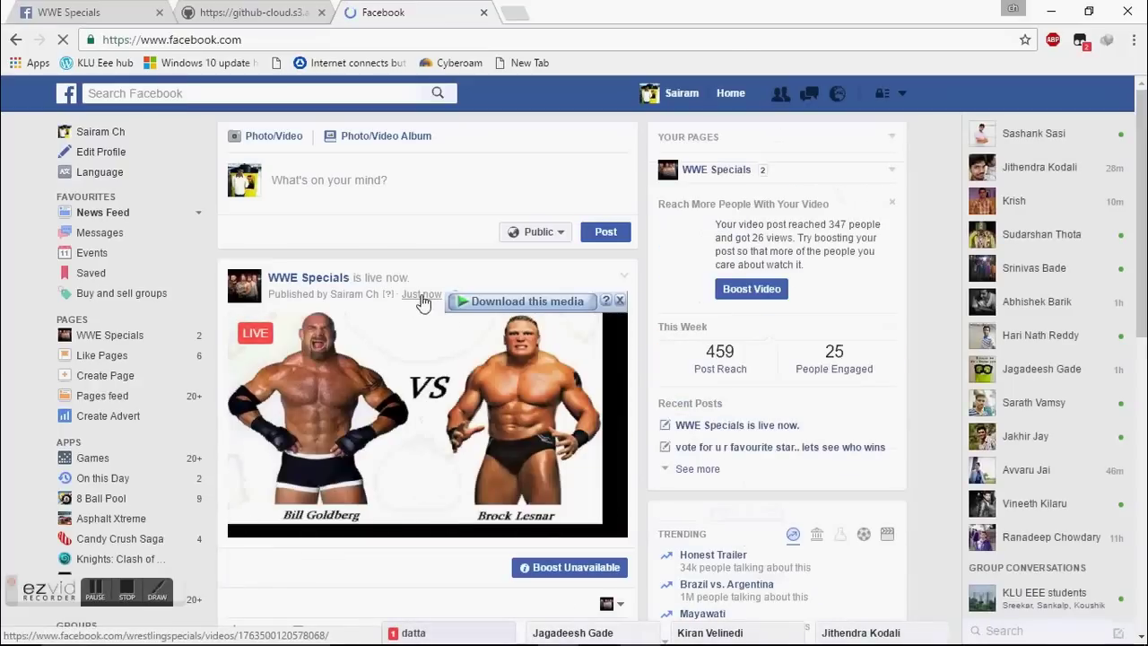
# Copy the WWE Specials live post's 'Just now' link and paste it into another new tab.
pyautogui.rightClick(421, 296)
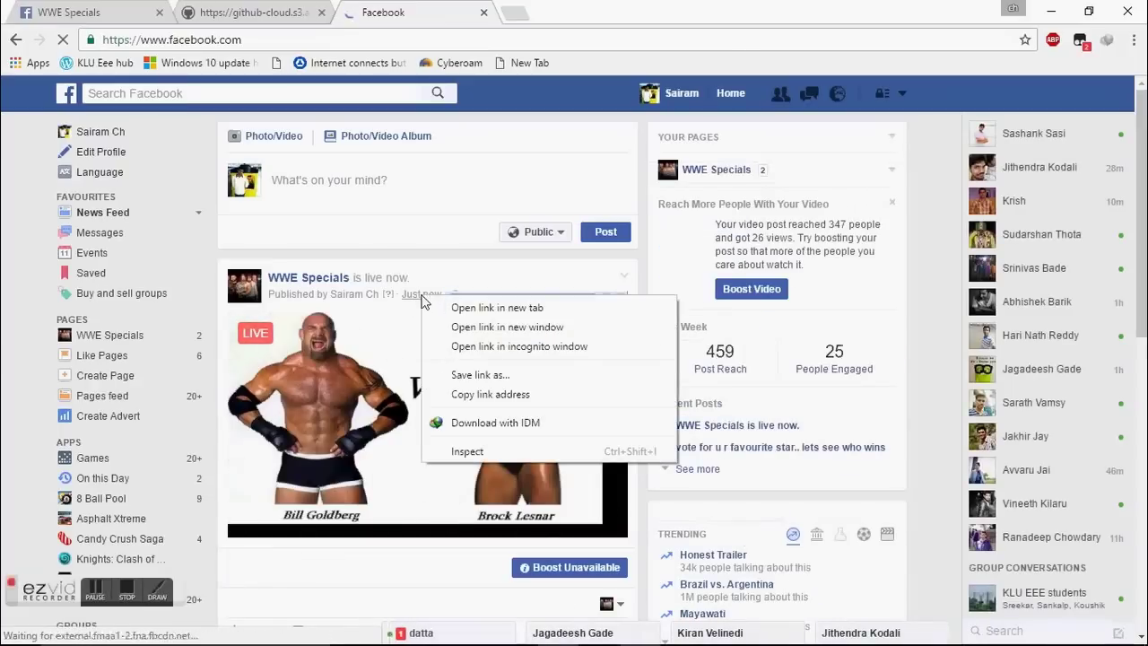
pyautogui.click(504, 395)
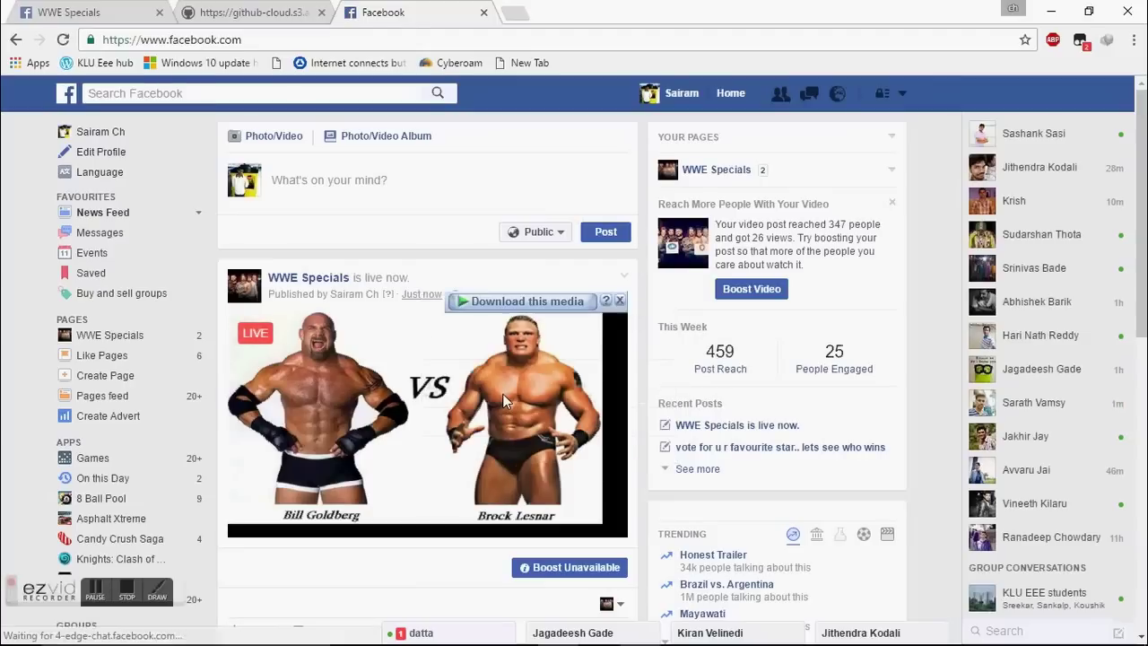
pyautogui.click(513, 9)
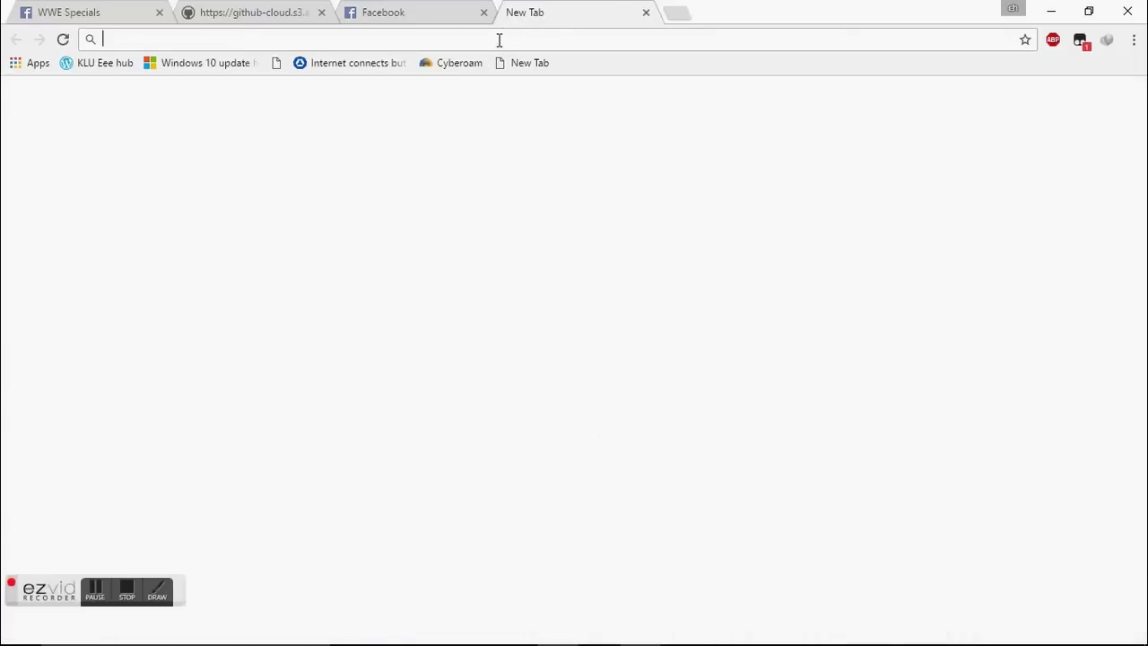
pyautogui.hotkey('ctrl', 'v')
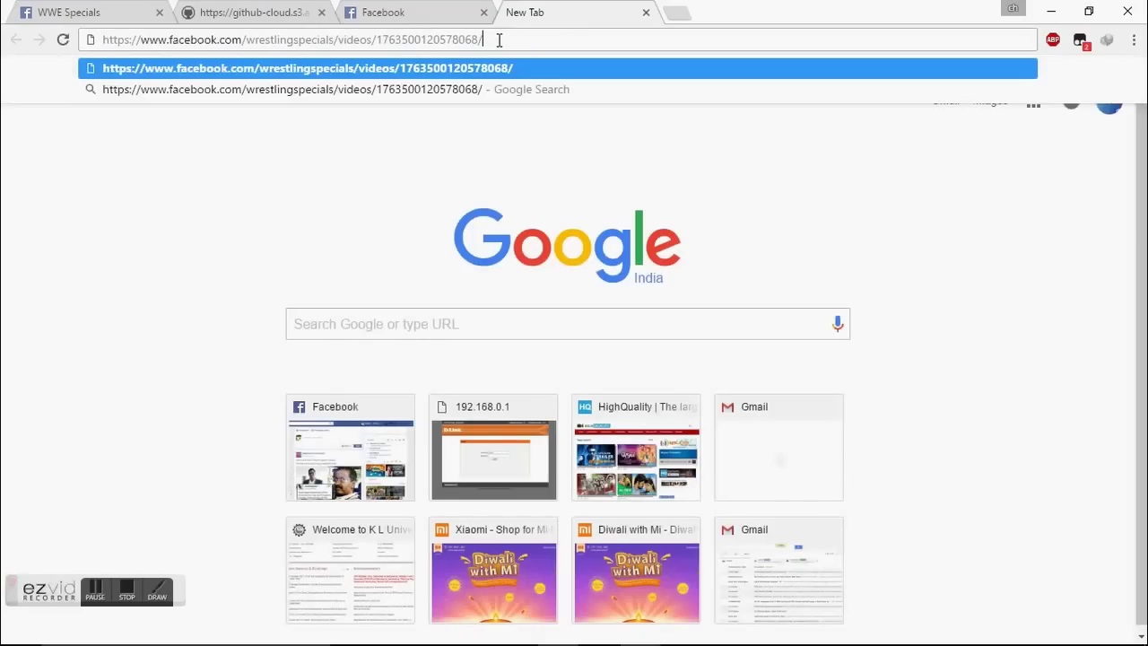